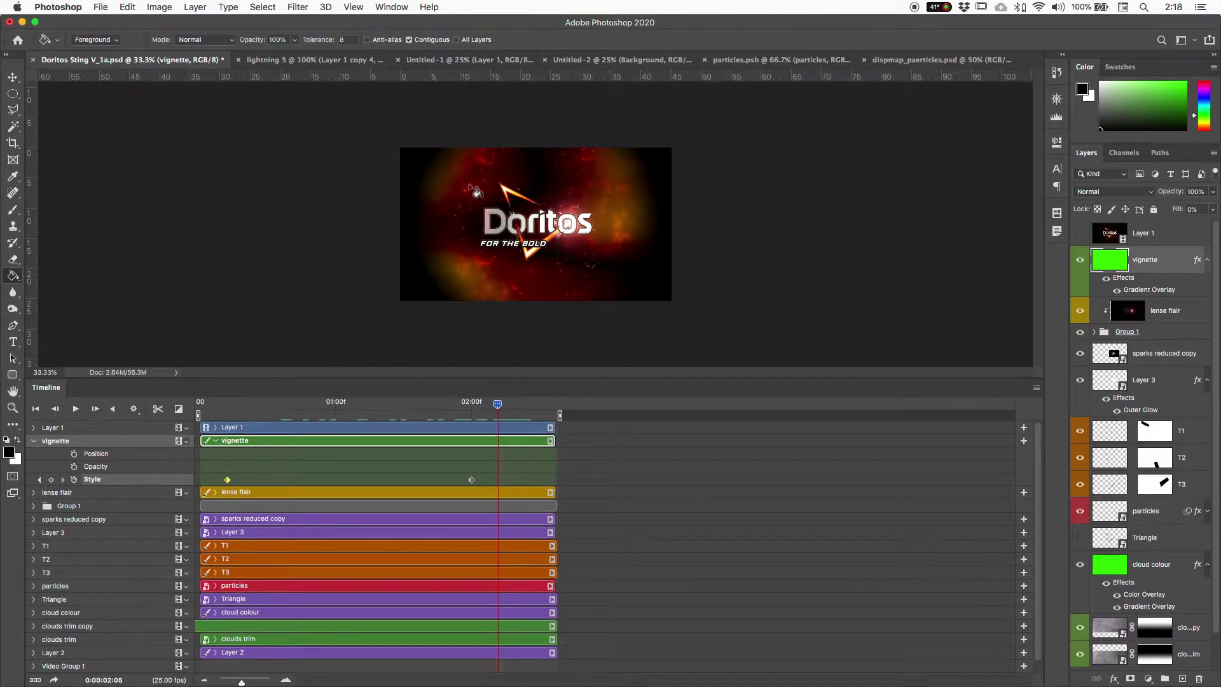
Step: Zoom to 50% and compare the image with the vignette and cloud colour layers hidden and shown
{"action": "key", "text": "super+equal"}
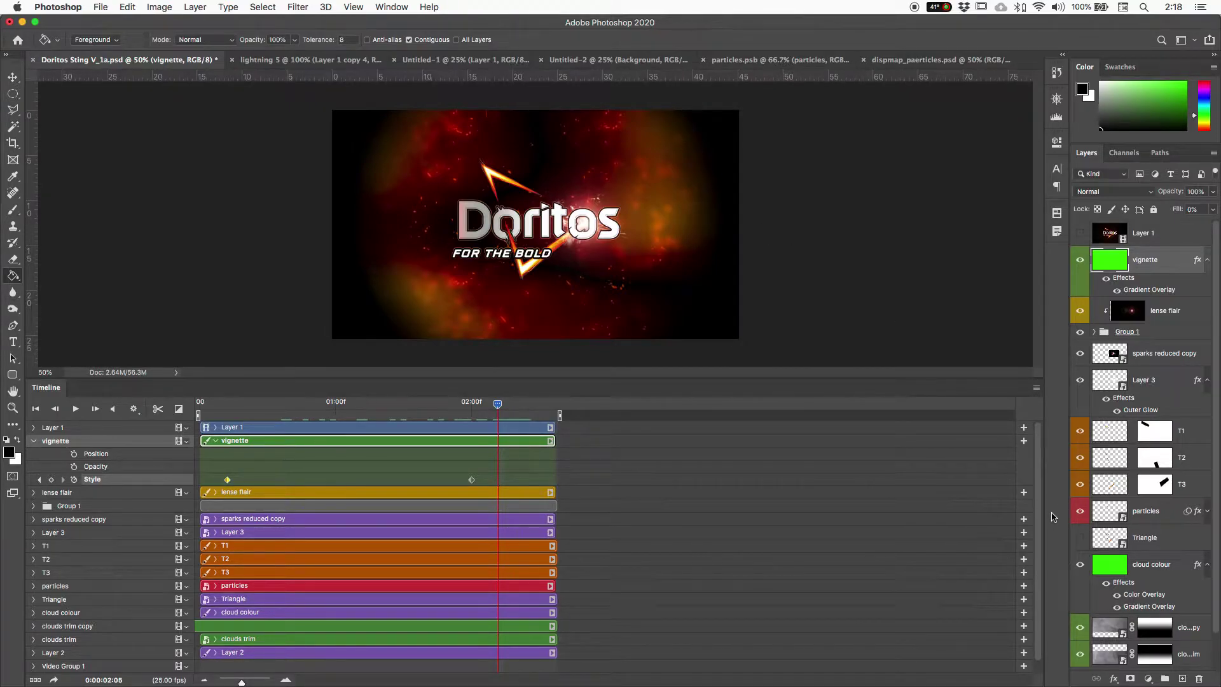
{"action": "left_click", "coordinate": [1079, 262]}
{"action": "left_click", "coordinate": [1079, 261]}
{"action": "left_click", "coordinate": [1103, 570]}
{"action": "left_click", "coordinate": [1079, 565]}
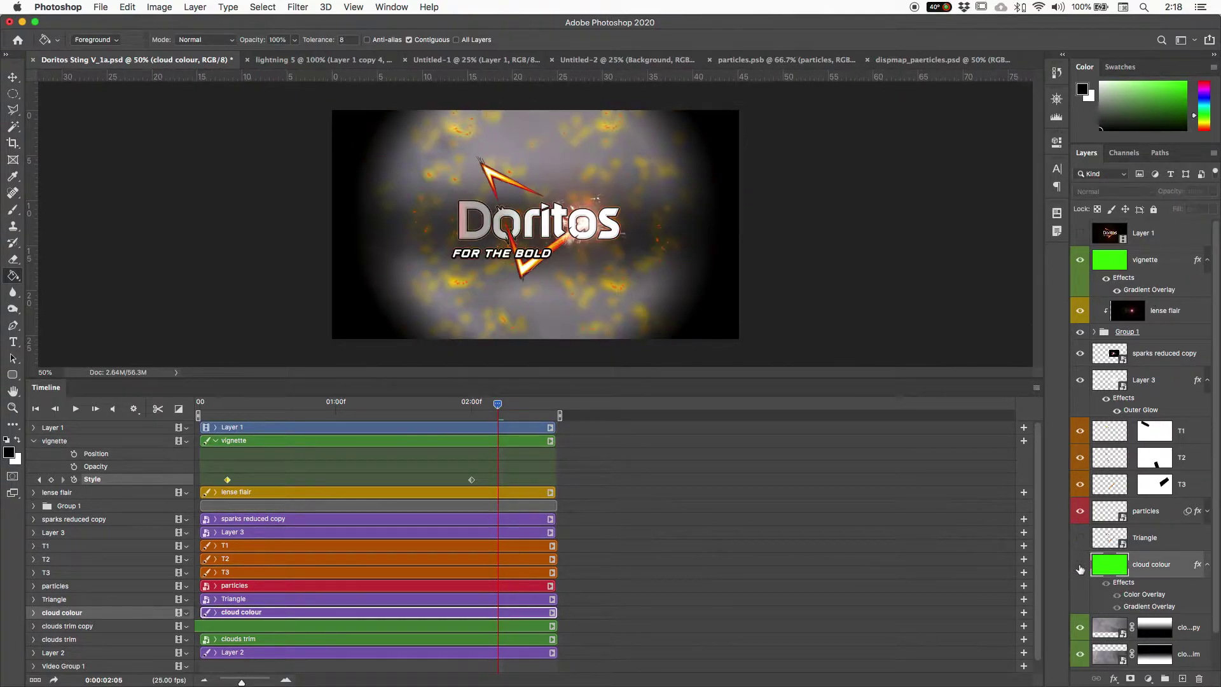
{"action": "left_click", "coordinate": [1079, 566]}
{"action": "left_click", "coordinate": [1080, 567]}
{"action": "left_click", "coordinate": [1079, 566]}
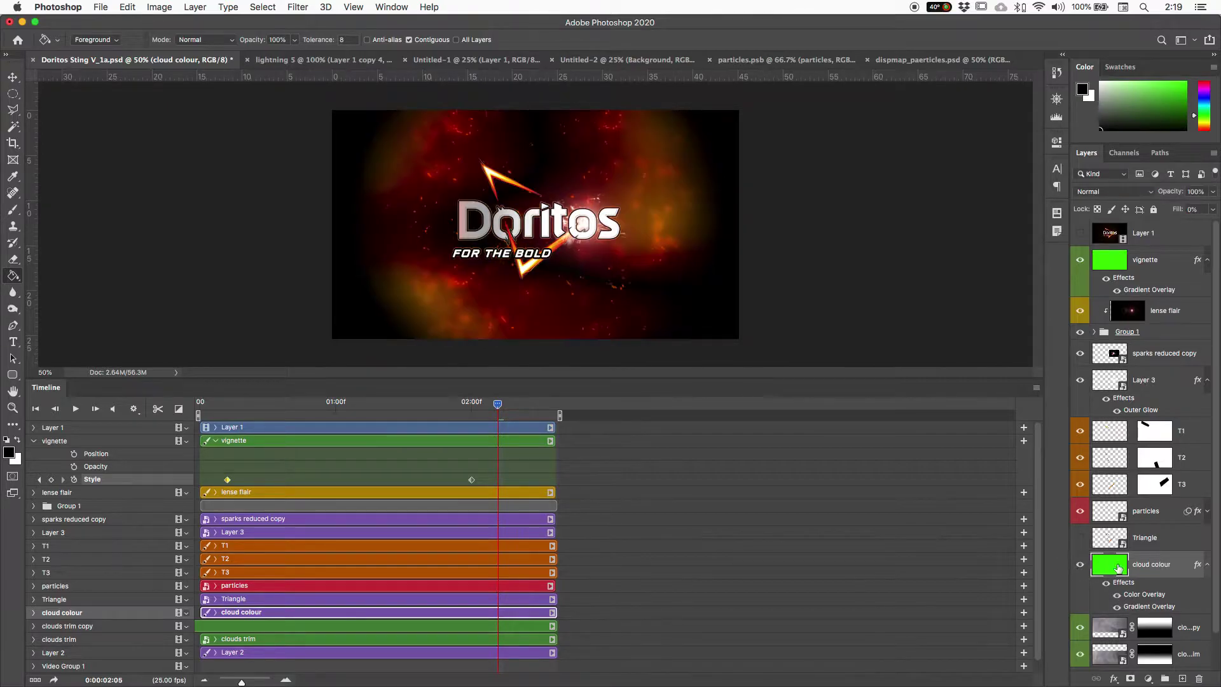
Step: Toggle cloud colour's Color Overlay effect off and on, then open its settings
{"action": "left_click", "coordinate": [1117, 594]}
{"action": "left_click", "coordinate": [1116, 595]}
{"action": "double_click", "coordinate": [1136, 595]}
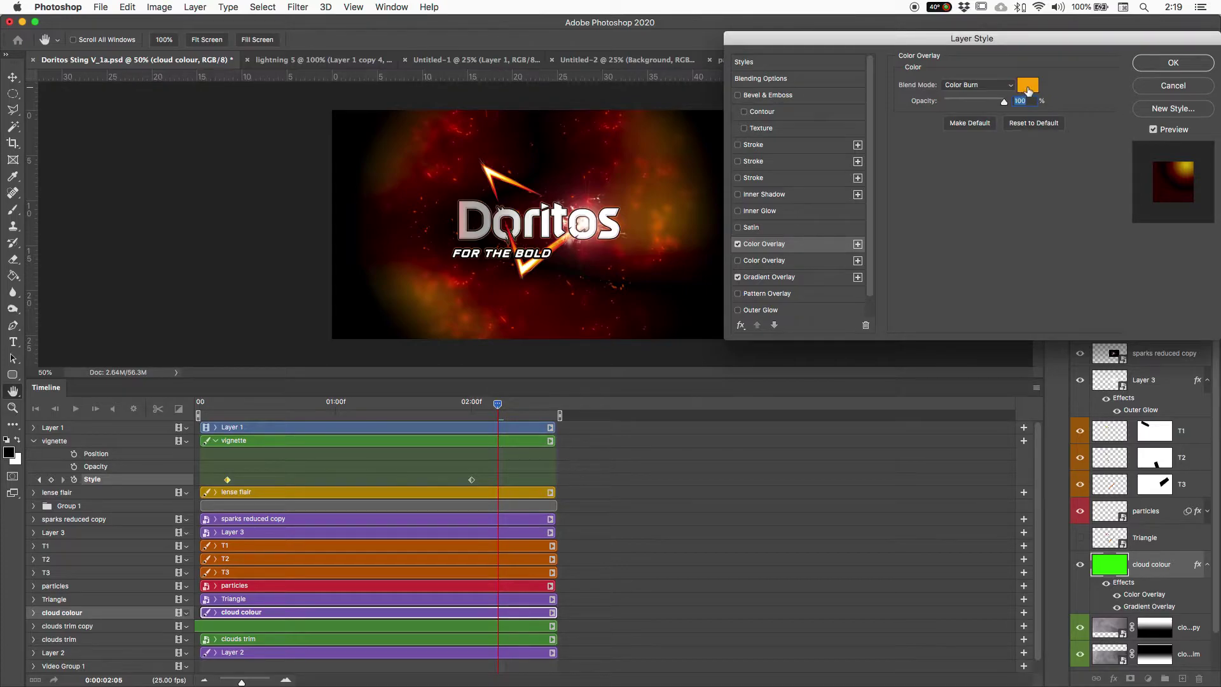
Step: Pick a deeper orange, ff8004, as the cloud colour overlay colour
{"action": "left_click", "coordinate": [1028, 87]}
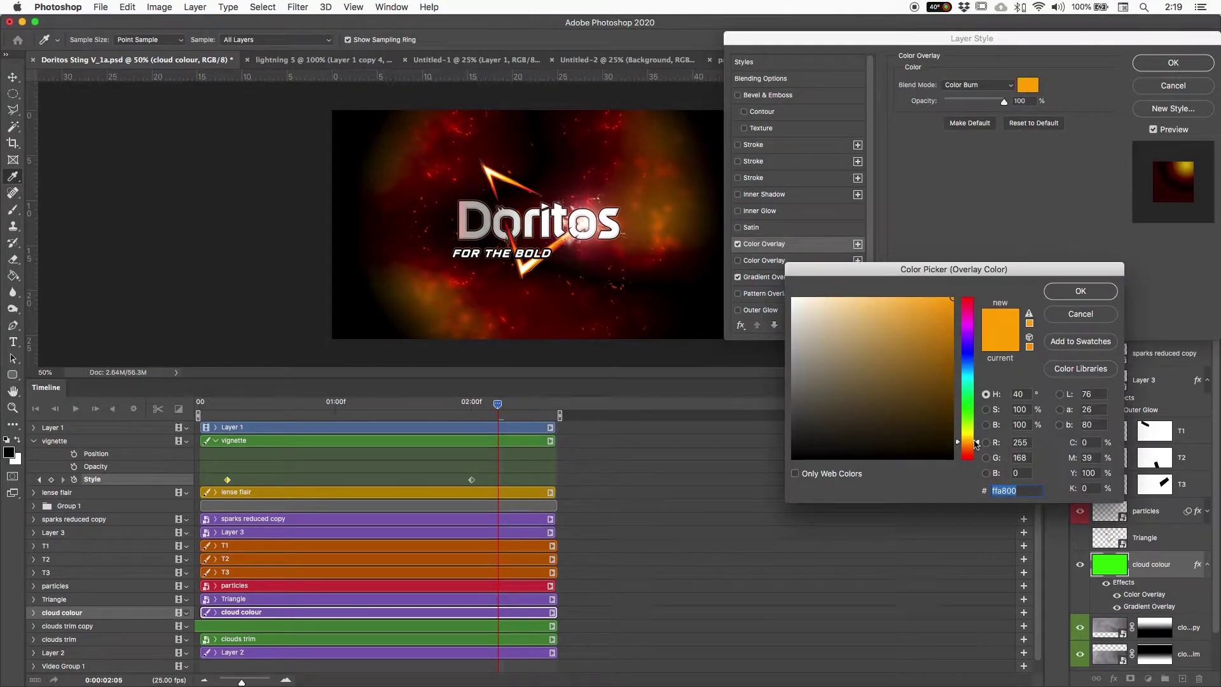
{"action": "left_click_drag", "start_coordinate": [971, 457], "coordinate": [968, 450]}
{"action": "left_click", "coordinate": [944, 306]}
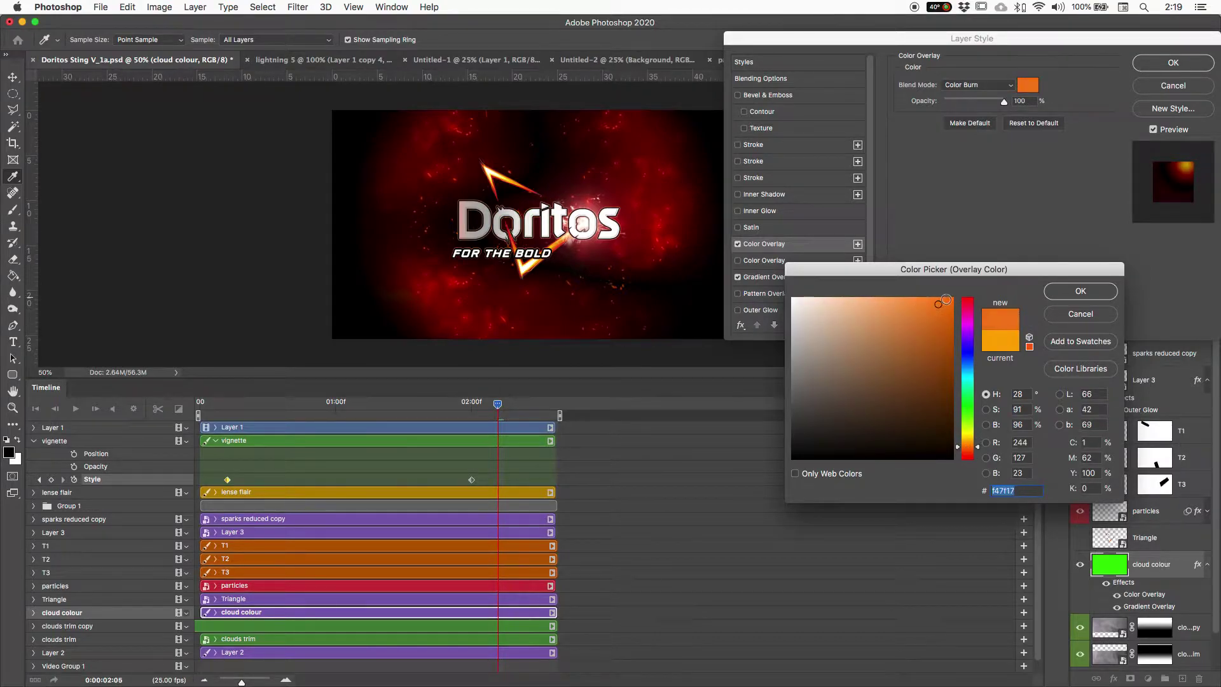
{"action": "left_click", "coordinate": [890, 303]}
{"action": "left_click", "coordinate": [951, 298]}
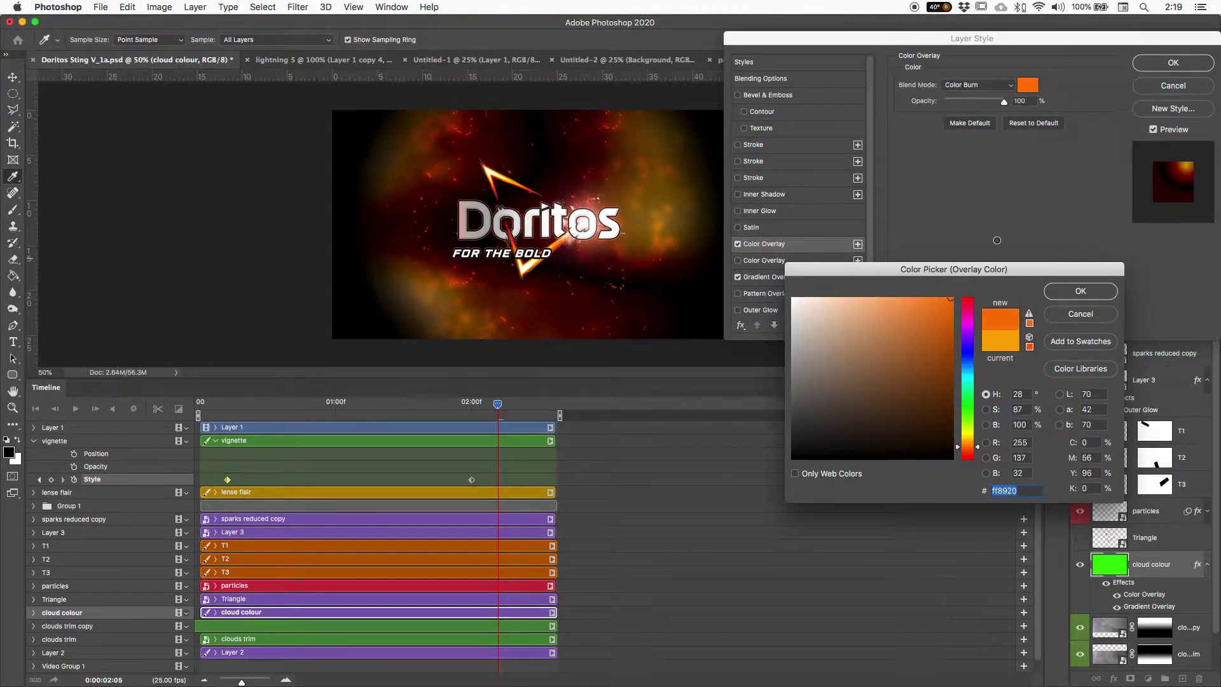
{"action": "left_click_drag", "start_coordinate": [974, 449], "coordinate": [973, 449]}
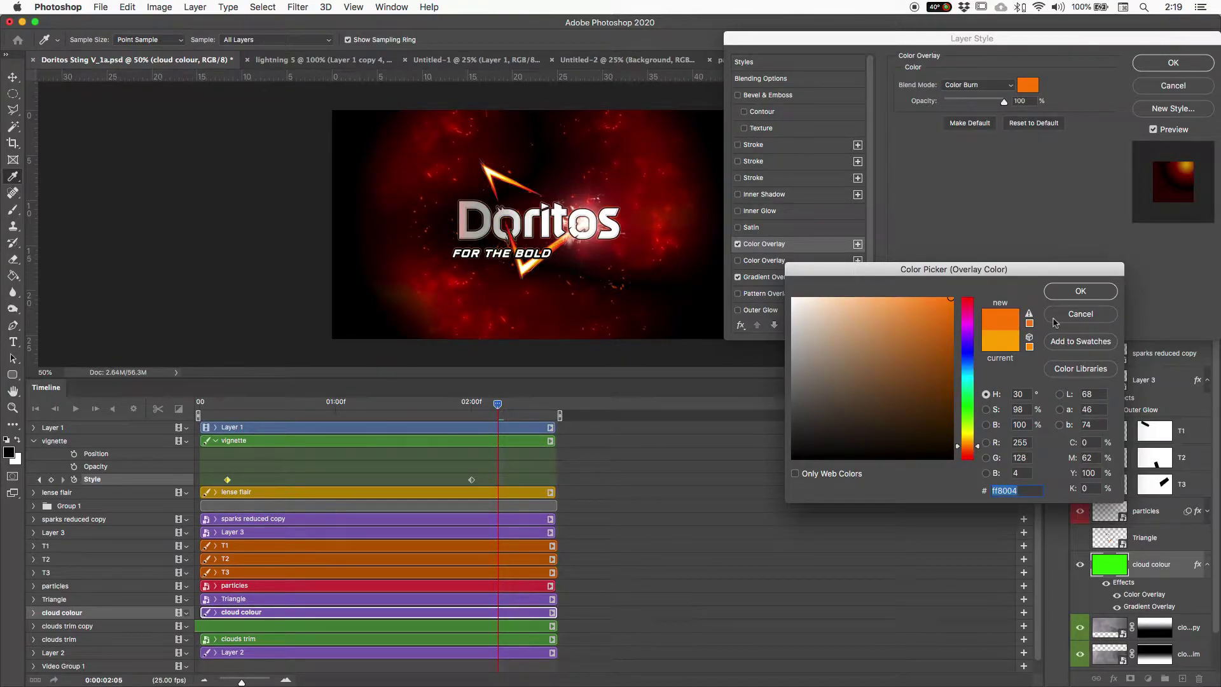
Step: Confirm ff8004, try Linear Burn, then change the overlay to a yellower orange
{"action": "left_click", "coordinate": [1067, 291]}
{"action": "left_click", "coordinate": [966, 84]}
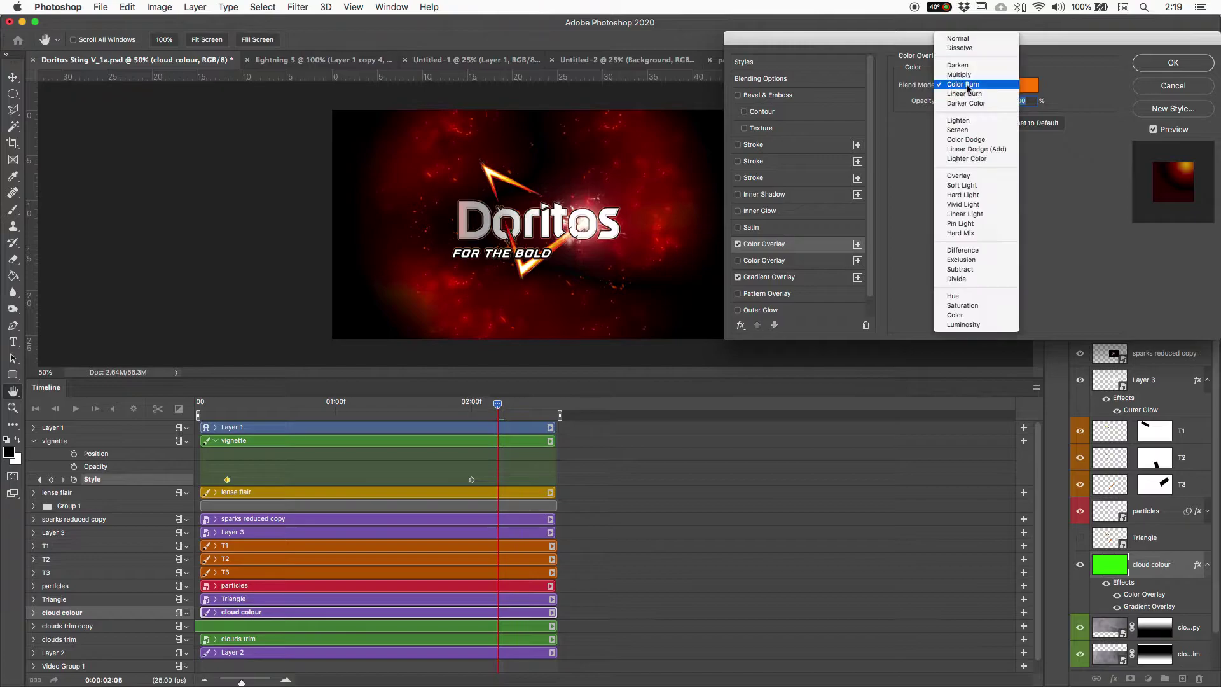
{"action": "left_click", "coordinate": [964, 94]}
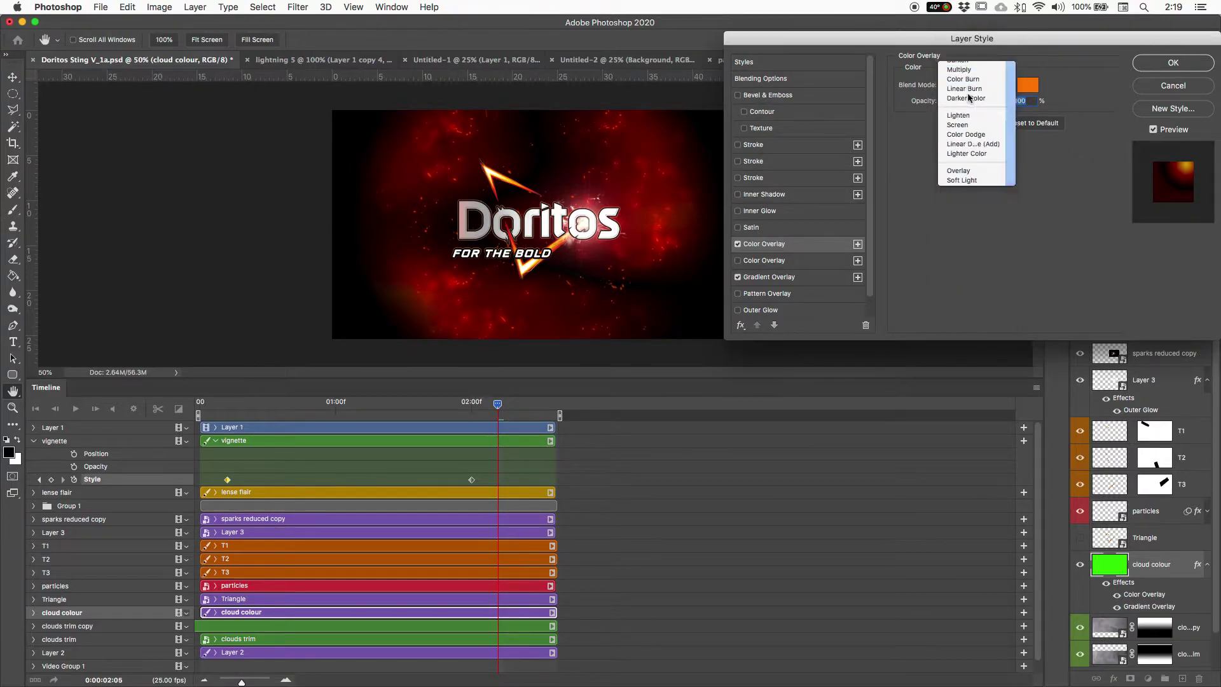
{"action": "left_click", "coordinate": [1025, 87]}
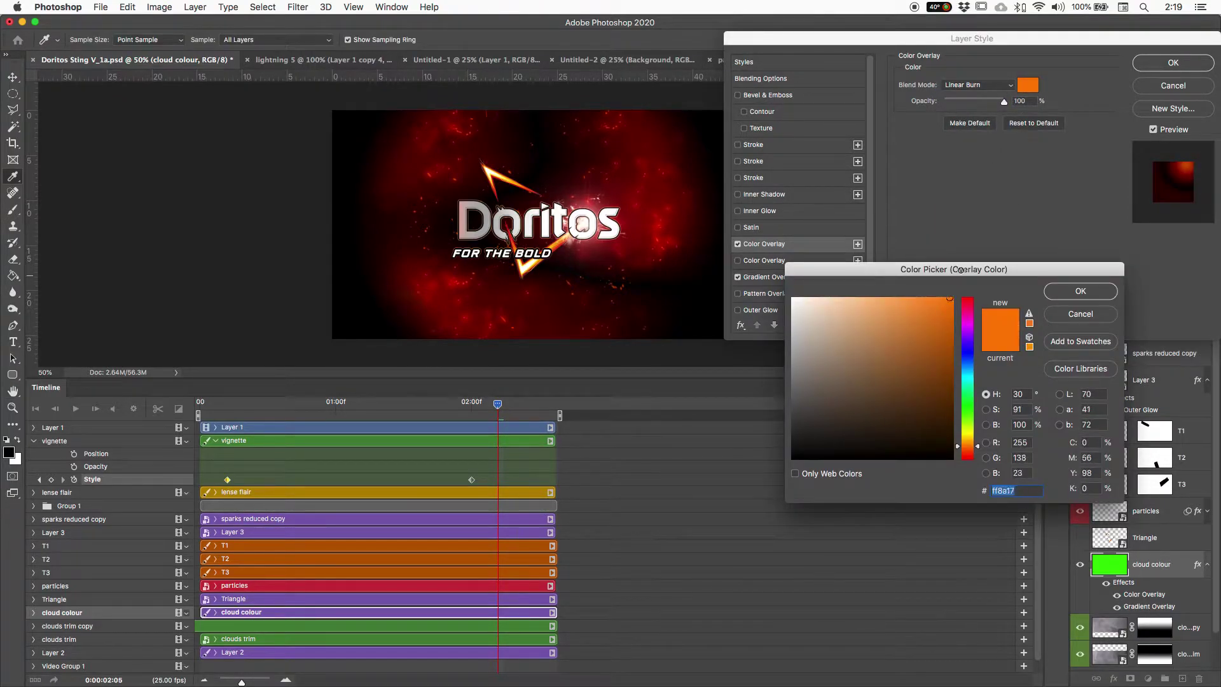
{"action": "left_click", "coordinate": [966, 438]}
{"action": "left_click_drag", "start_coordinate": [967, 439], "coordinate": [973, 444]}
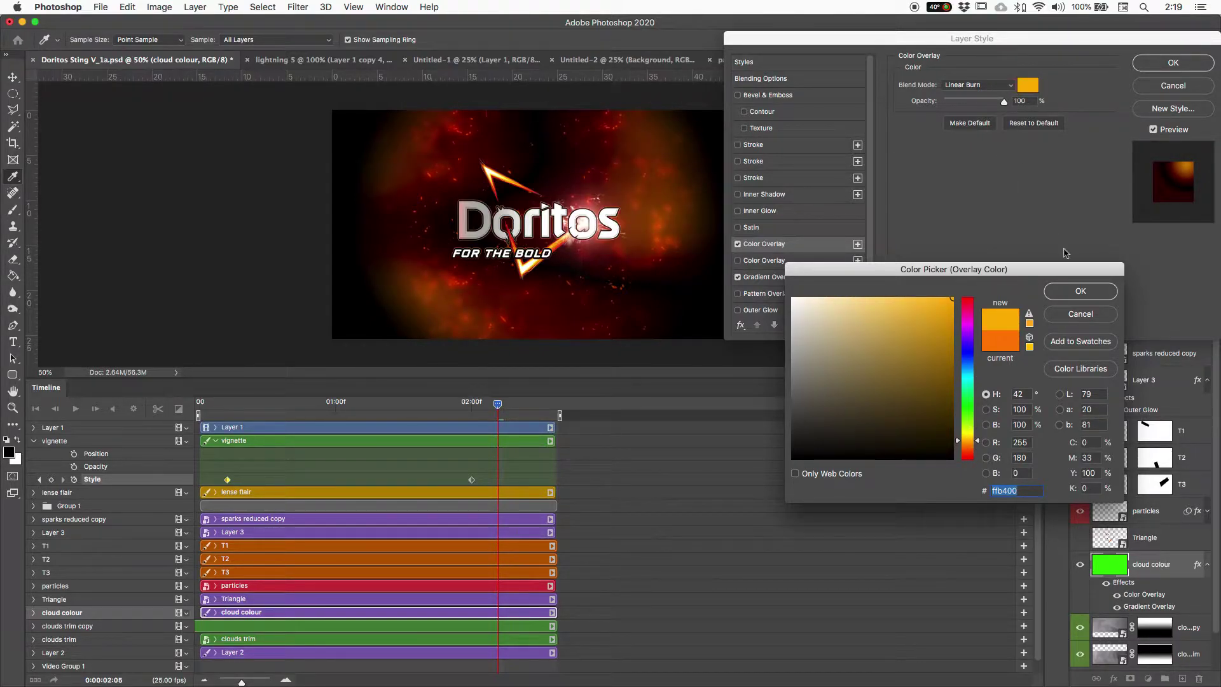
{"action": "left_click", "coordinate": [1080, 290]}
Step: Try Multiply, Lighten and Overlay blend modes, keeping Overlay
{"action": "left_click", "coordinate": [977, 85]}
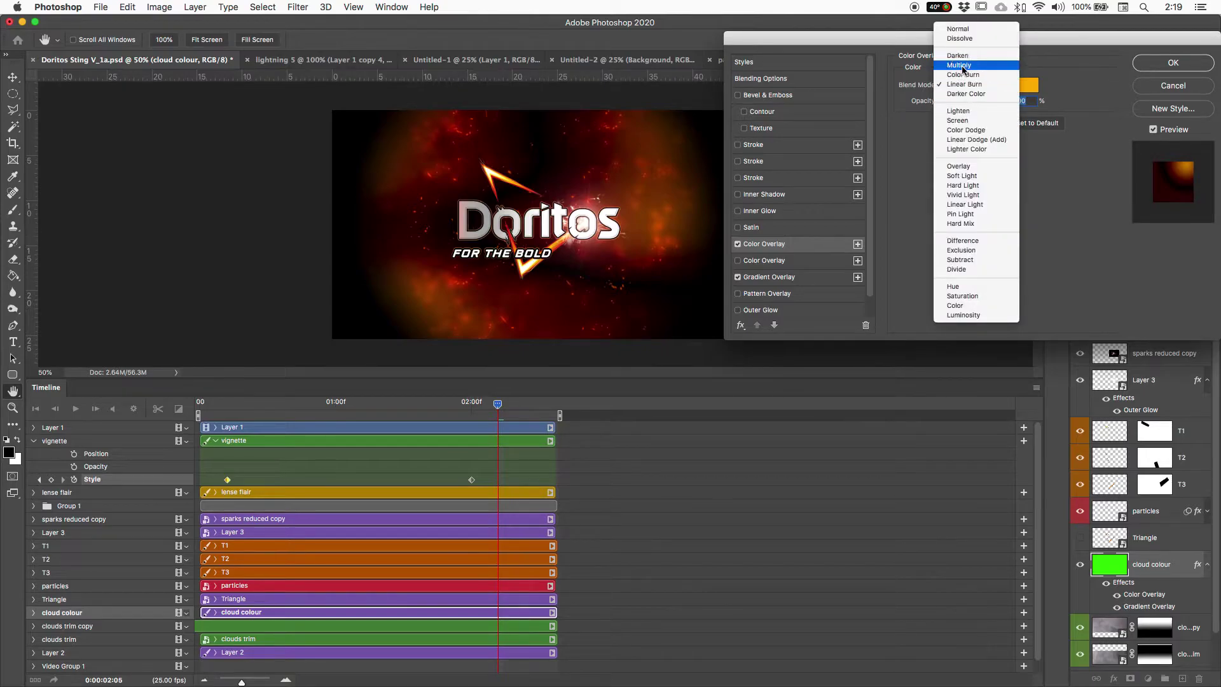
{"action": "left_click", "coordinate": [958, 65]}
{"action": "left_click", "coordinate": [967, 86]}
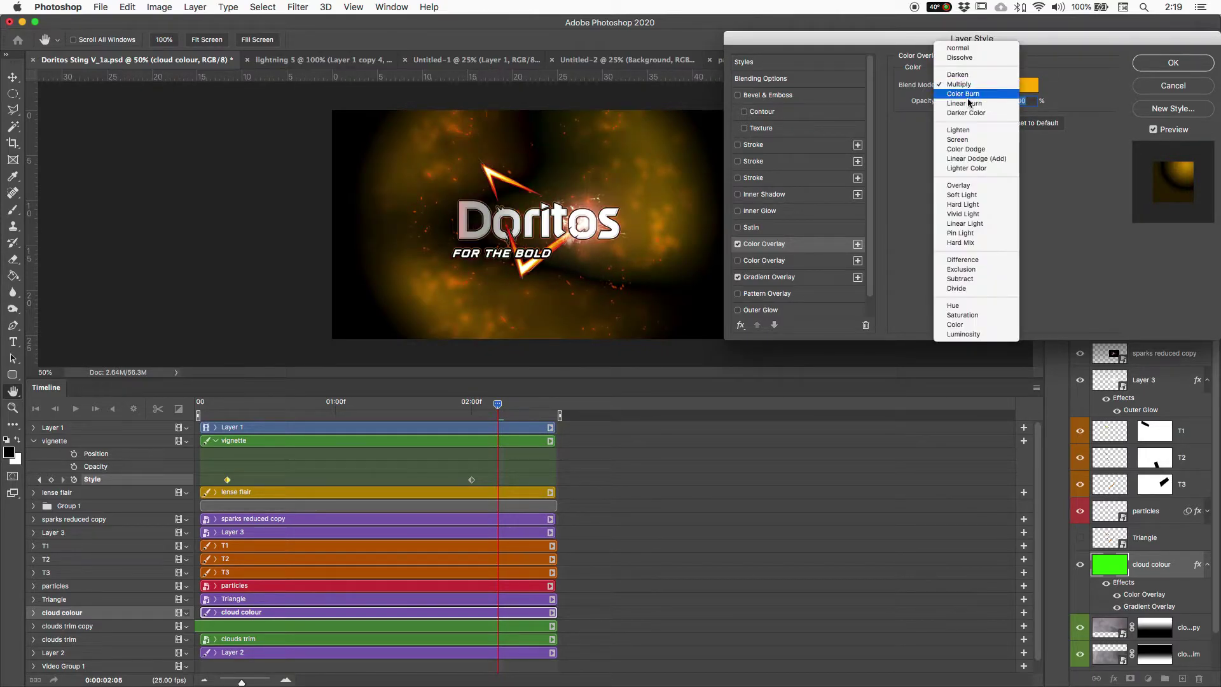
{"action": "left_click", "coordinate": [960, 130]}
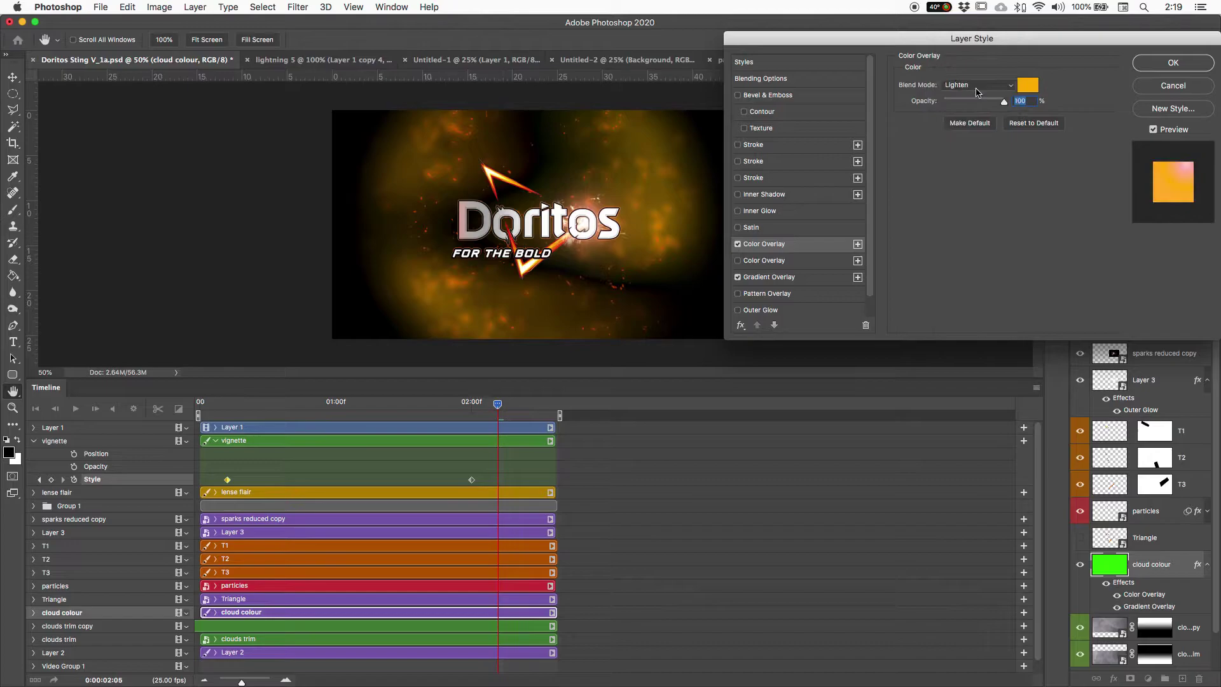
{"action": "left_click", "coordinate": [977, 86]}
{"action": "left_click", "coordinate": [969, 140]}
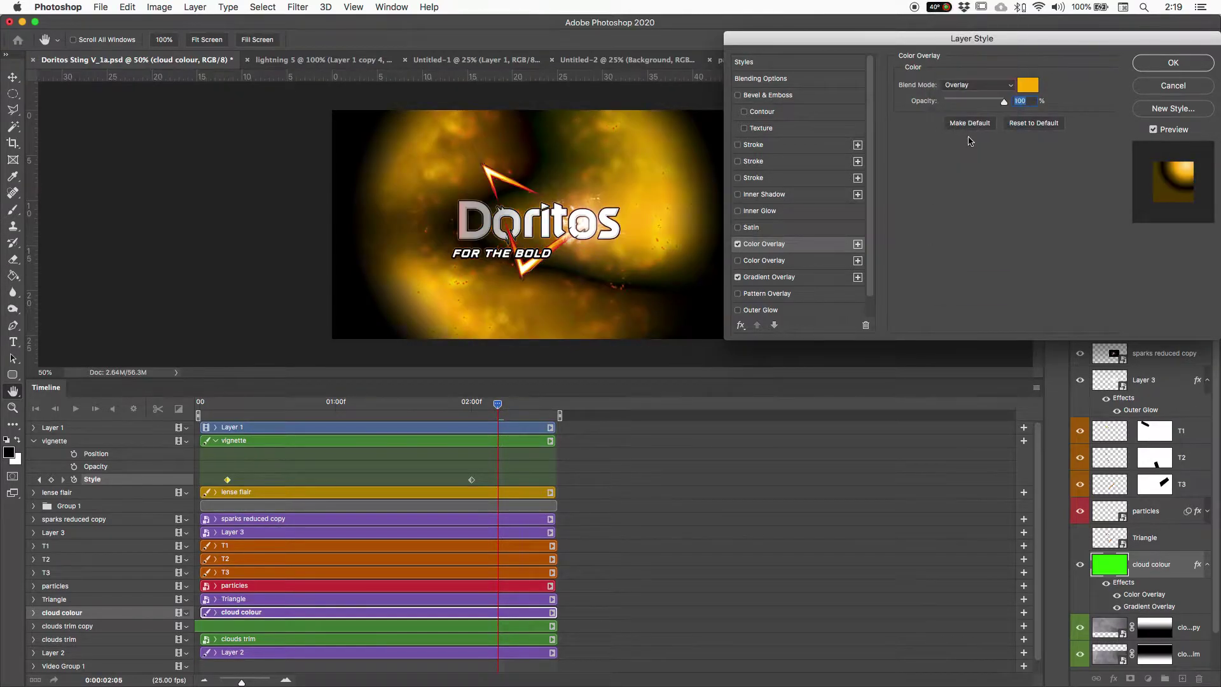
{"action": "left_click", "coordinate": [960, 86]}
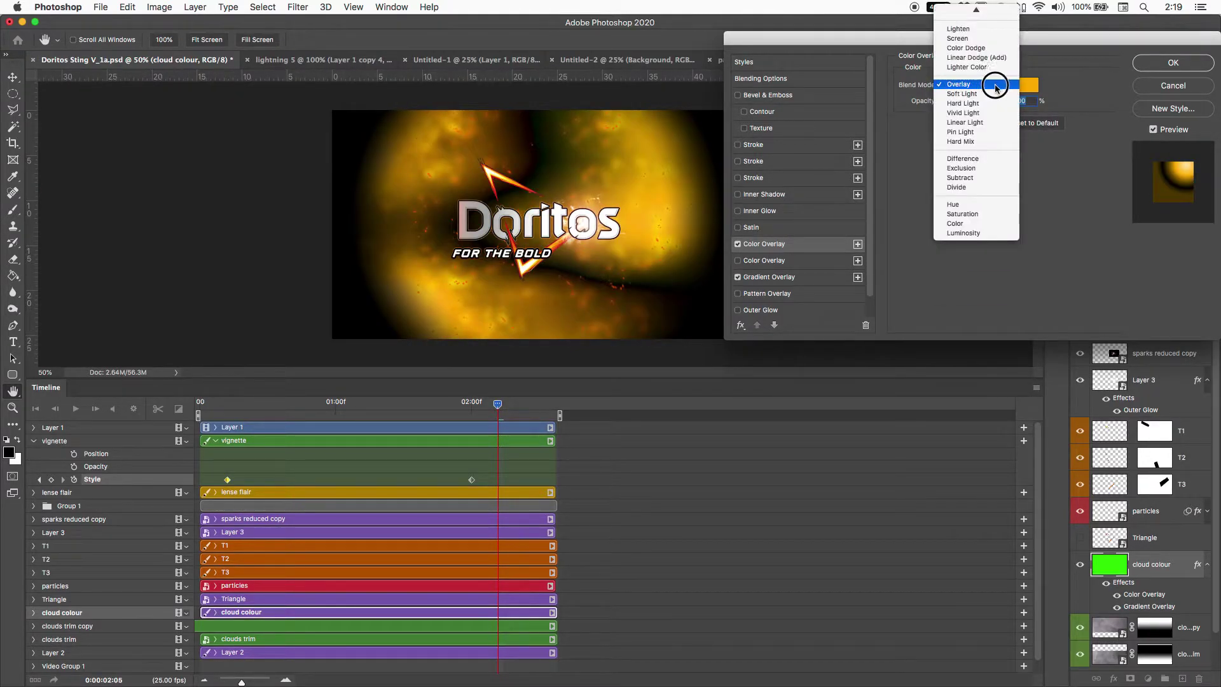
{"action": "left_click", "coordinate": [996, 85]}
Step: Set the overlay colour to ff6000 in Linear Burn mode at 64% opacity
{"action": "left_click", "coordinate": [1028, 84]}
{"action": "left_click", "coordinate": [967, 449]}
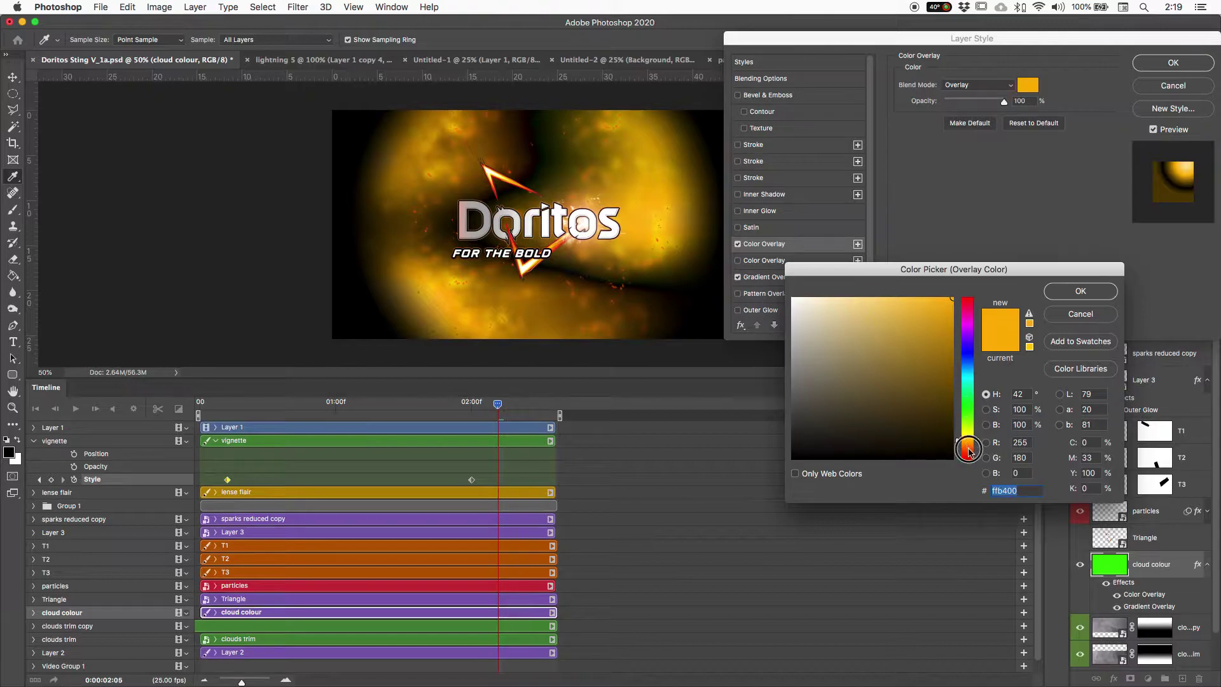
{"action": "left_click", "coordinate": [1080, 291]}
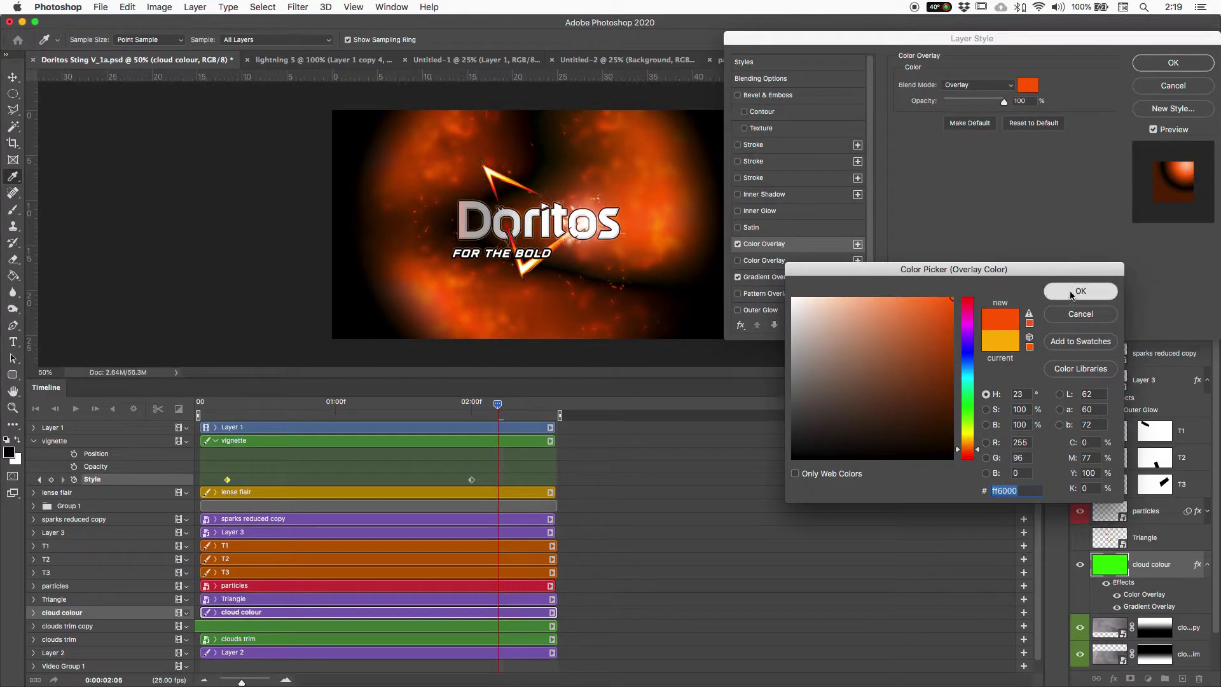
{"action": "left_click", "coordinate": [969, 86]}
{"action": "scroll", "coordinate": [965, 75], "scroll_direction": "up", "scroll_amount": 5}
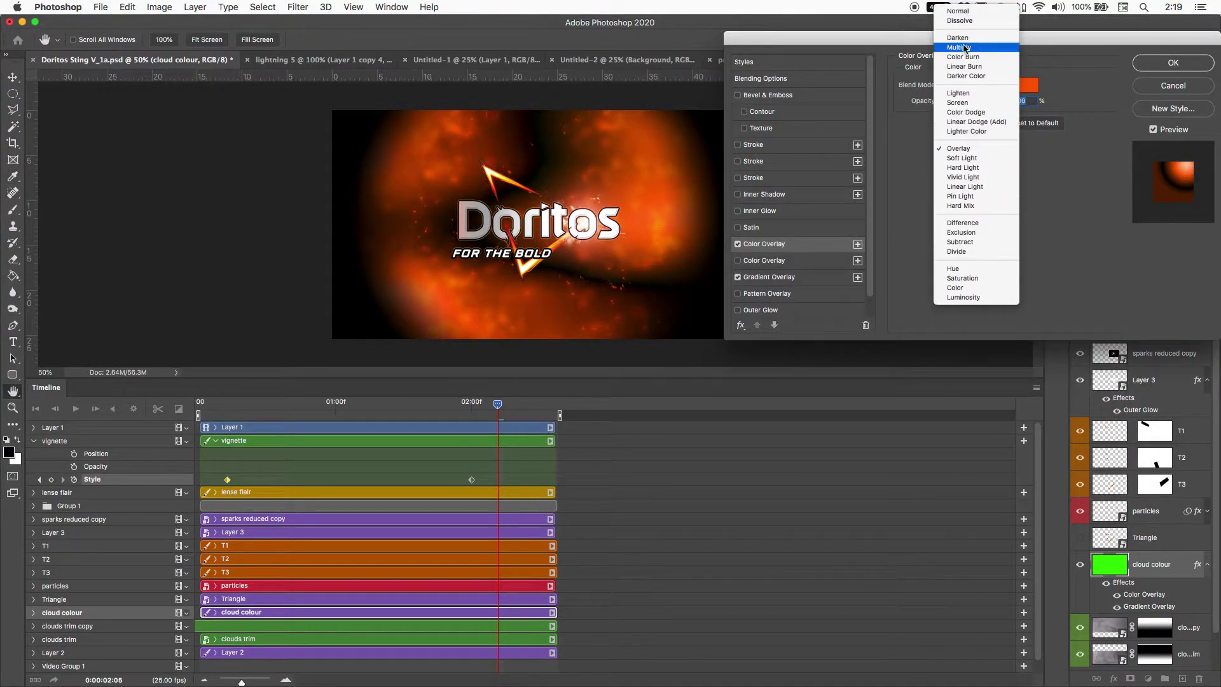
{"action": "left_click", "coordinate": [970, 79]}
{"action": "left_click", "coordinate": [971, 86]}
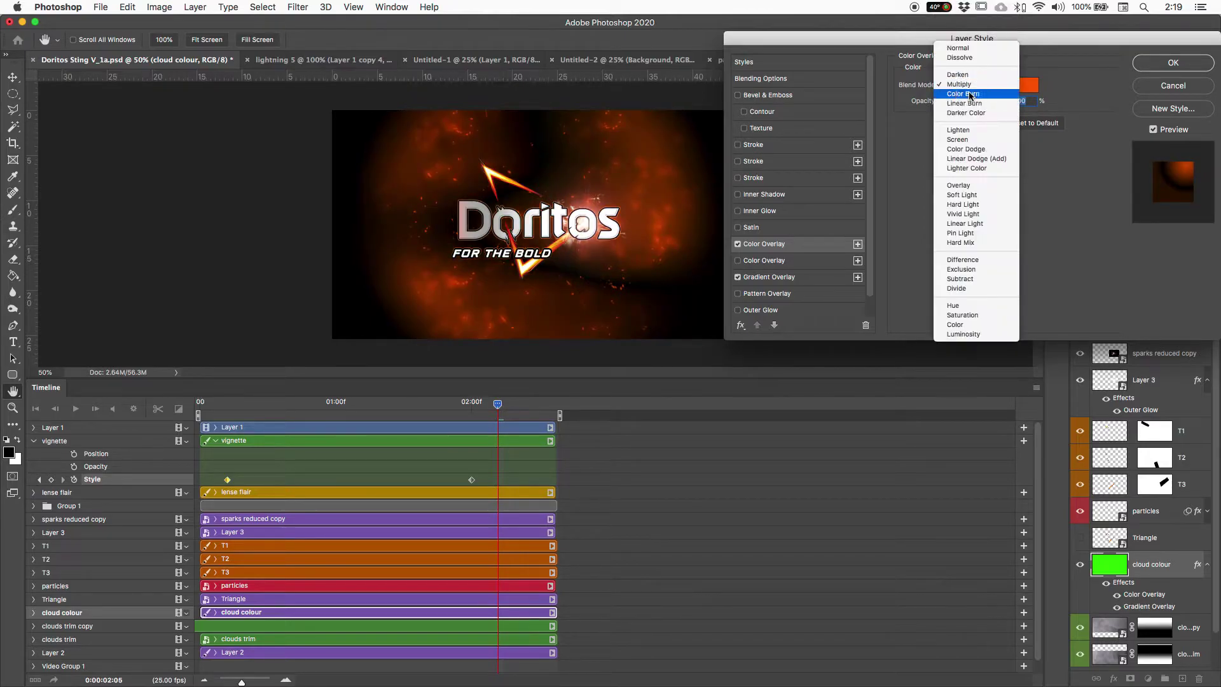
{"action": "left_click", "coordinate": [966, 84]}
{"action": "left_click", "coordinate": [969, 86]}
{"action": "left_click", "coordinate": [969, 96]}
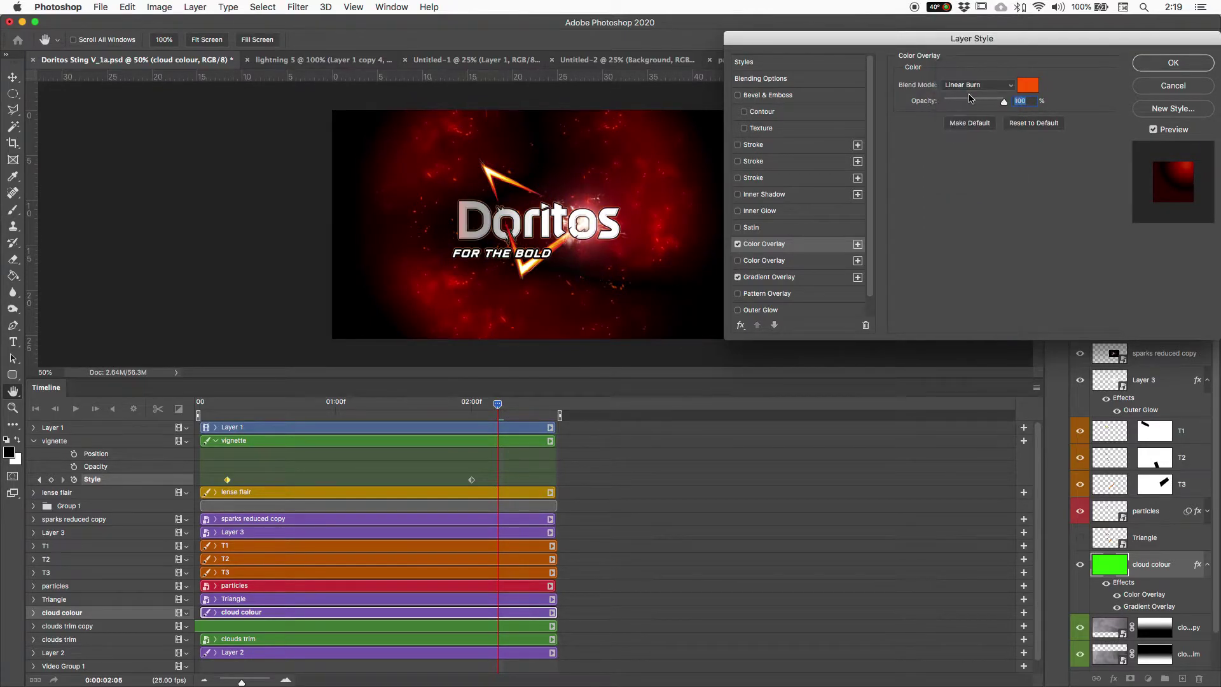
{"action": "left_click_drag", "start_coordinate": [1004, 103], "coordinate": [971, 105]}
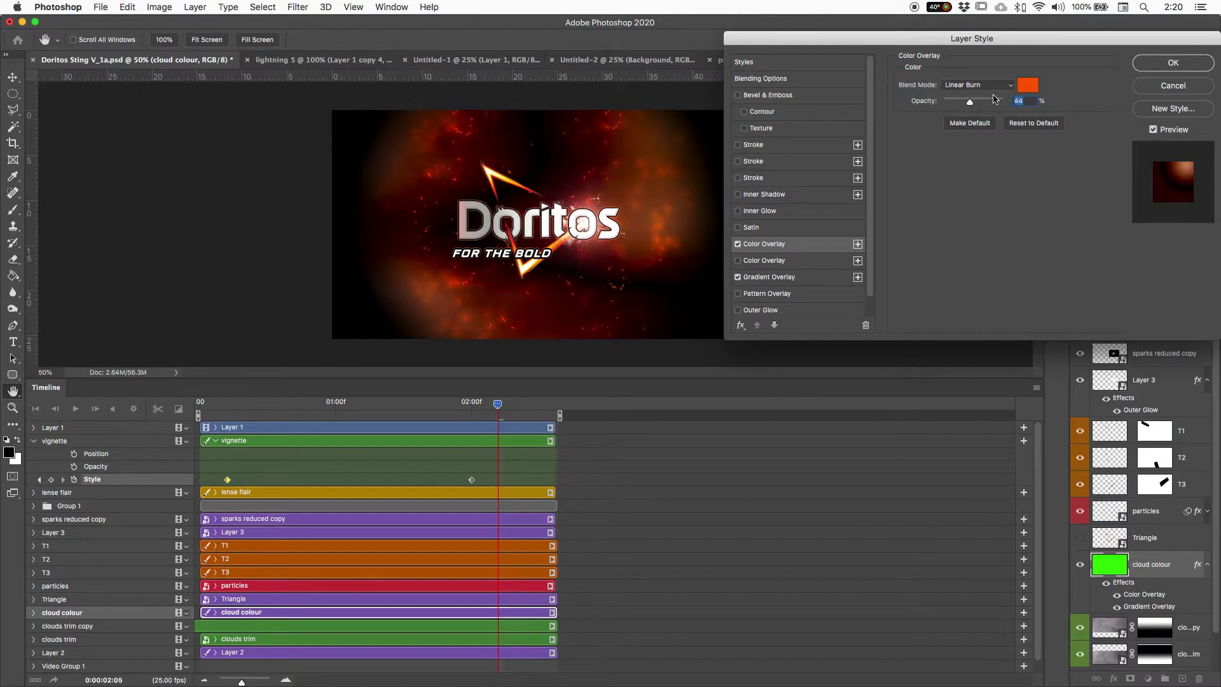
Step: Apply the overlay, scrub to the last frame, zoom to 33.33% and enlarge the Timeline panel
{"action": "left_click", "coordinate": [1173, 62]}
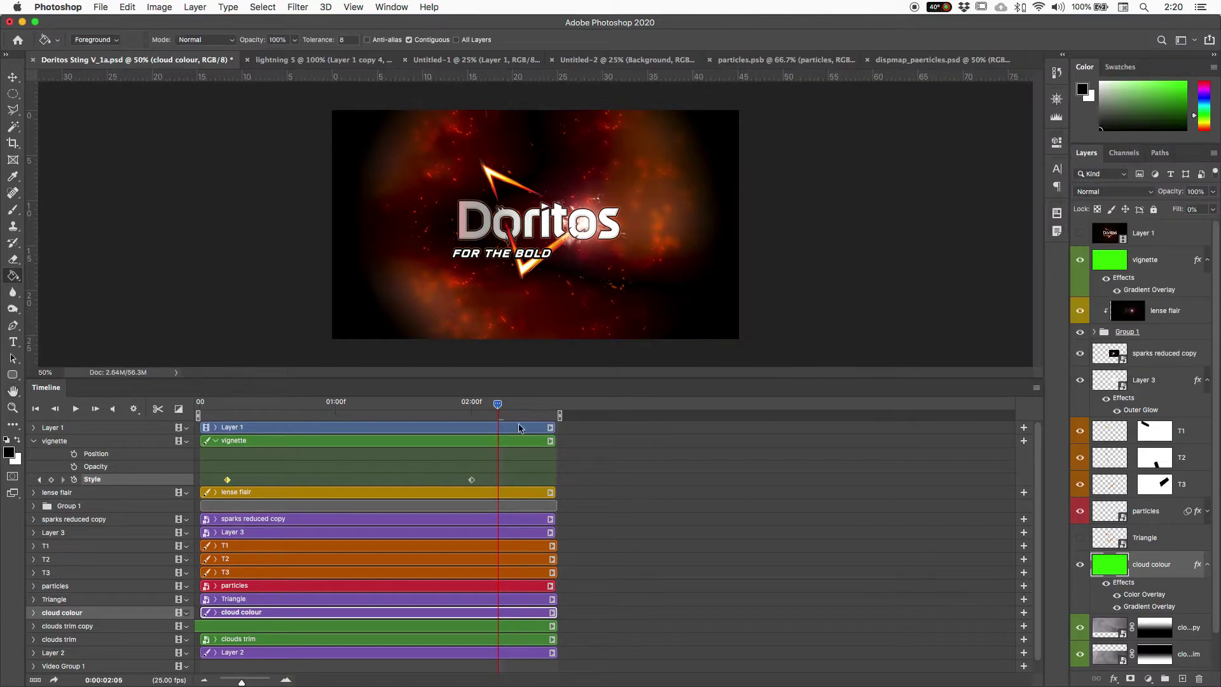
{"action": "left_click_drag", "start_coordinate": [454, 413], "coordinate": [514, 409]}
{"action": "left_click", "coordinate": [573, 412]}
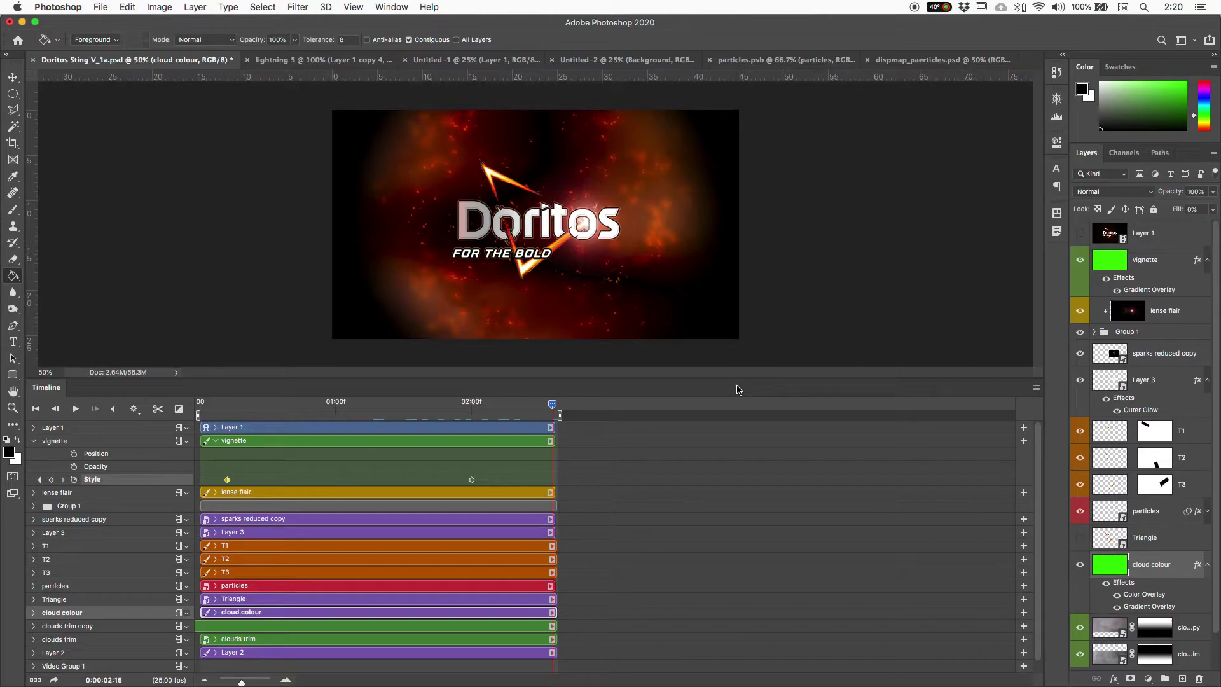
{"action": "key", "text": "super+minus"}
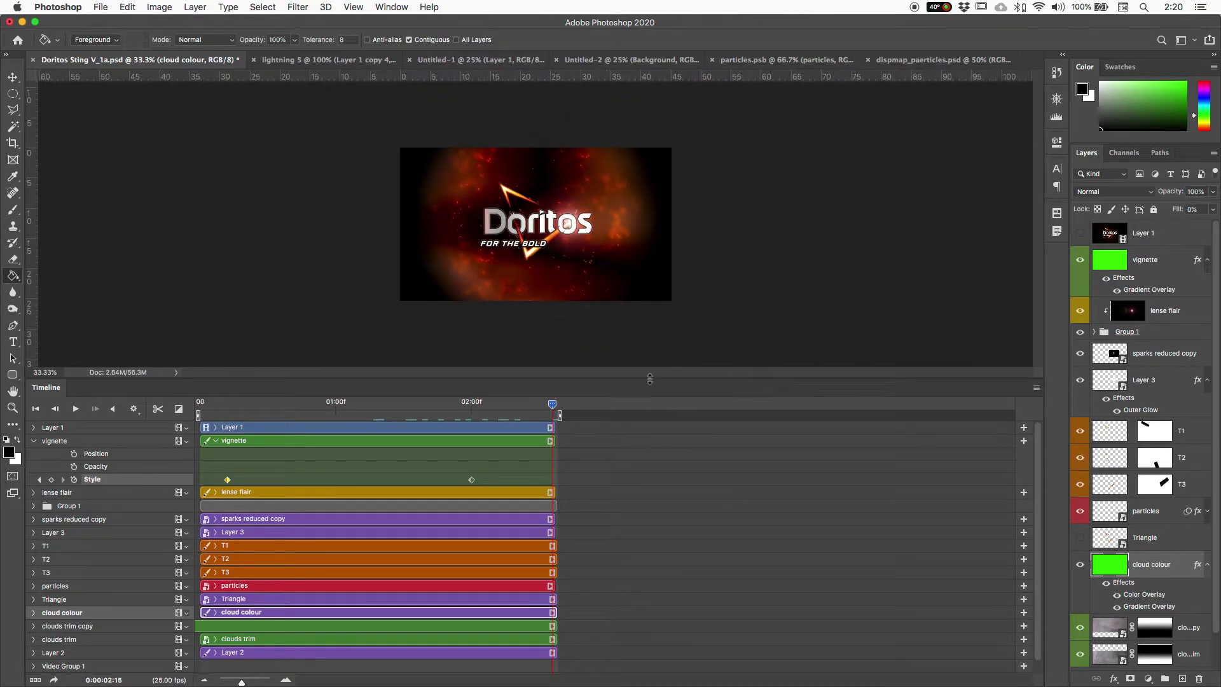
{"action": "left_click_drag", "start_coordinate": [649, 379], "coordinate": [649, 309]}
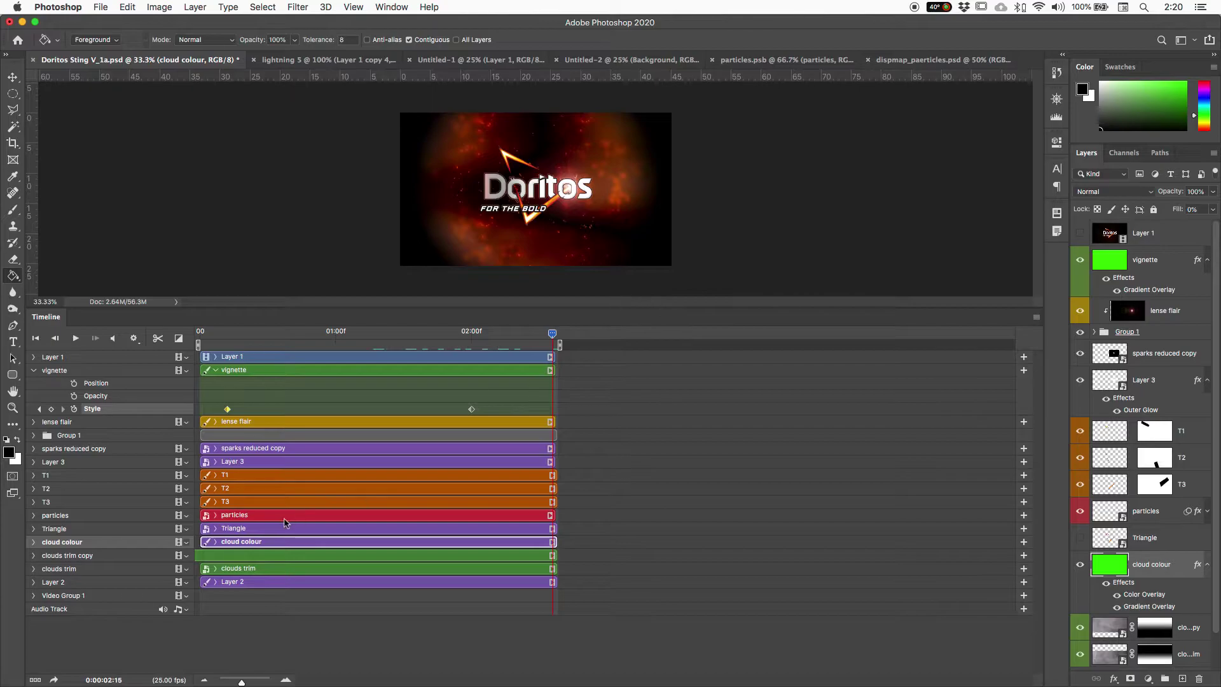
Step: Check the File > Export options, then open the Render Video dialog from the Timeline
{"action": "left_click", "coordinate": [102, 7]}
{"action": "mouse_move", "coordinate": [144, 183]}
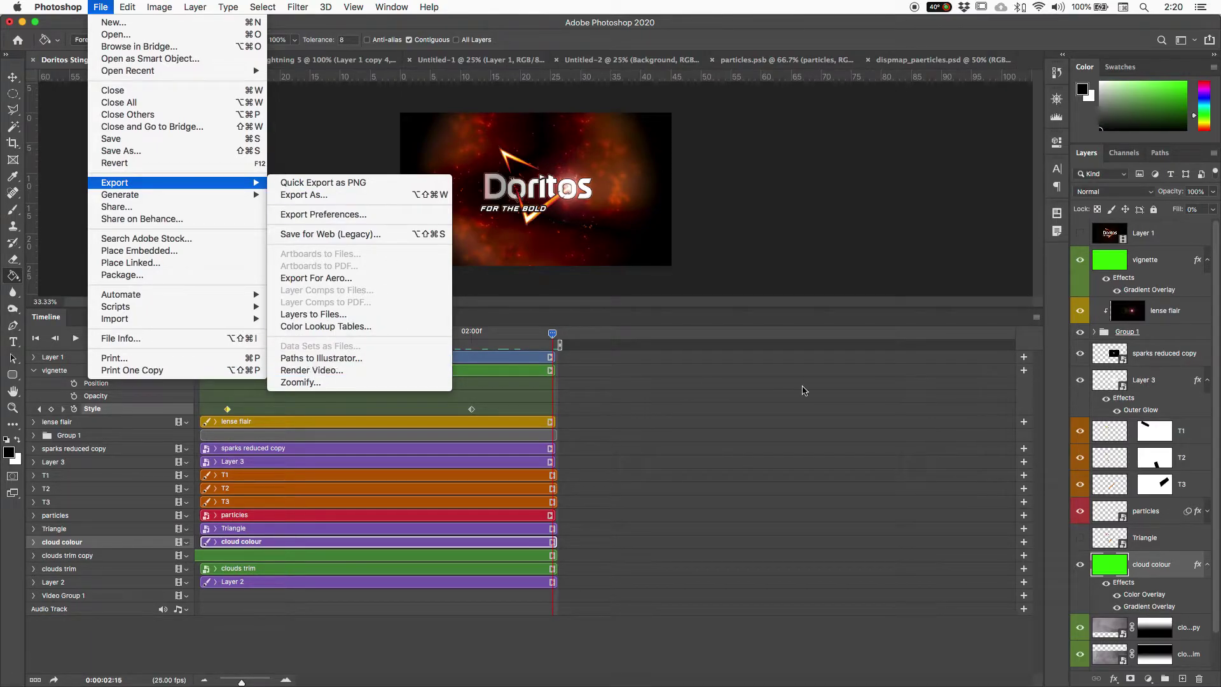
{"action": "left_click", "coordinate": [702, 309]}
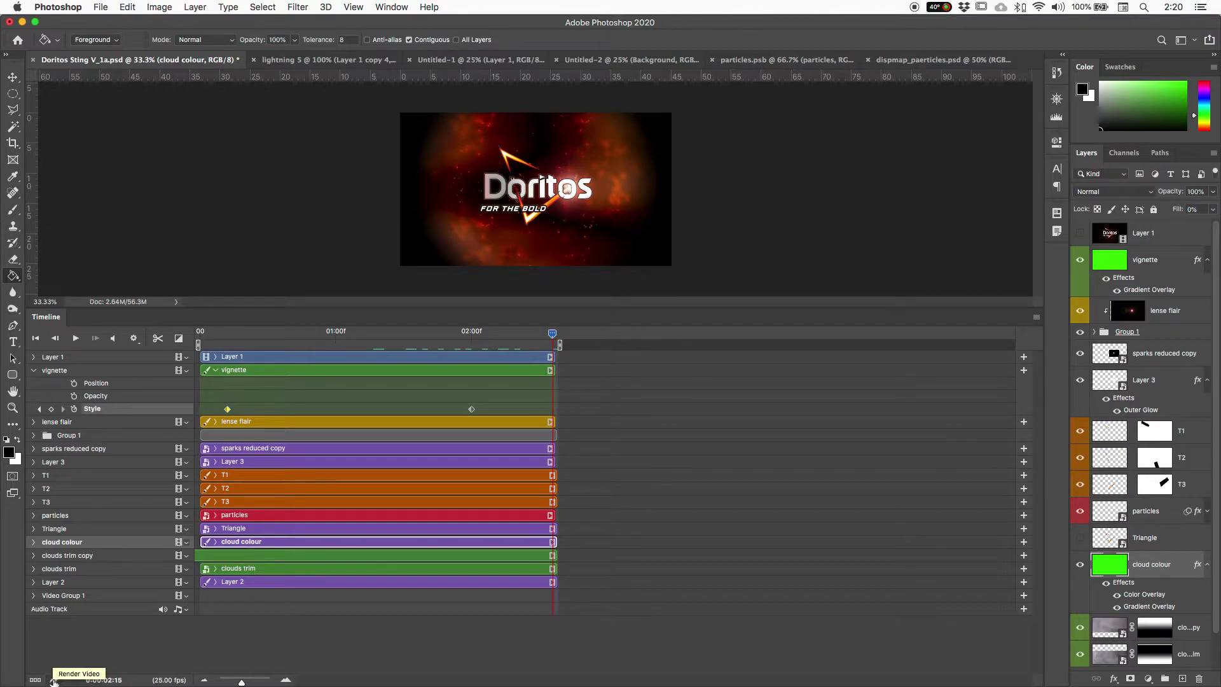
{"action": "left_click", "coordinate": [55, 678]}
Step: Set the render destination to the Doritos Photoshop assets folder, keeping H.264 format
{"action": "left_click_drag", "start_coordinate": [874, 113], "coordinate": [736, 120]}
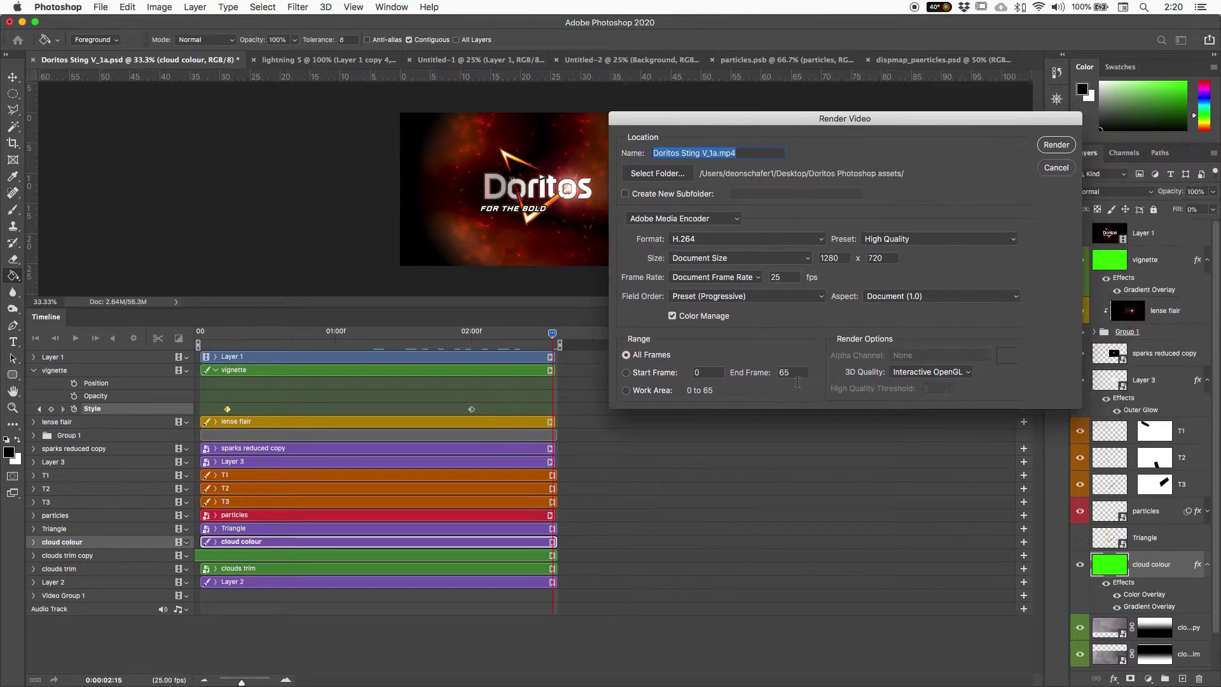
{"action": "left_click", "coordinate": [672, 177]}
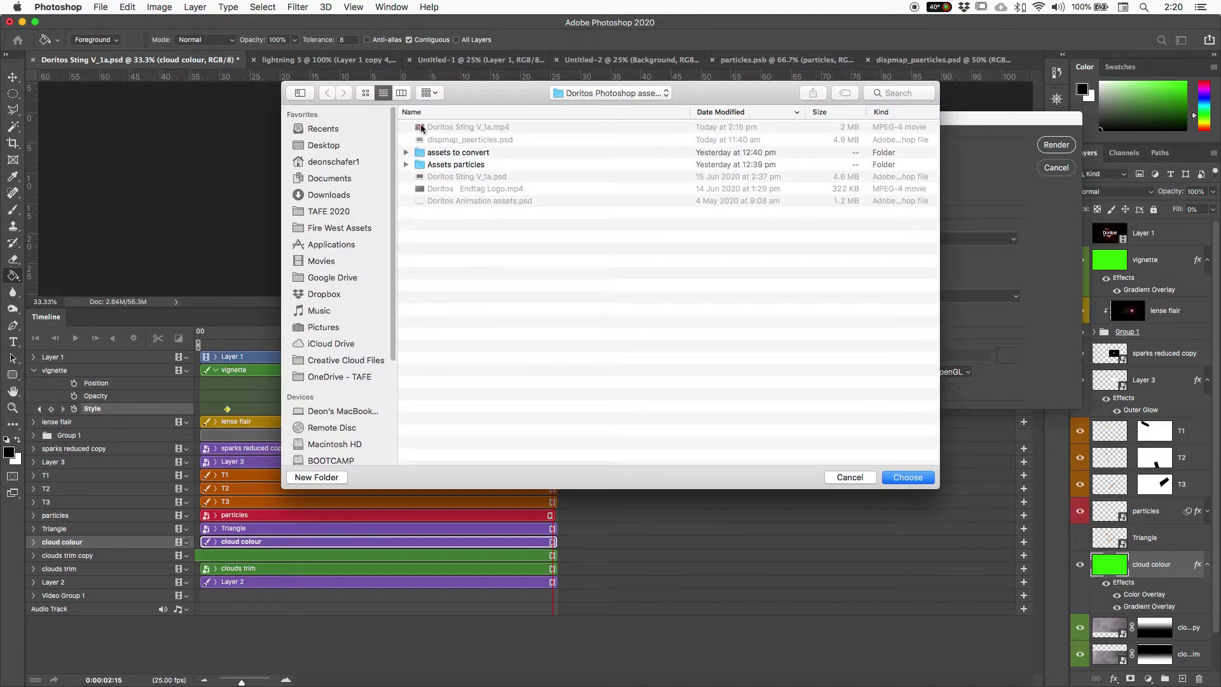
{"action": "left_click", "coordinate": [907, 475]}
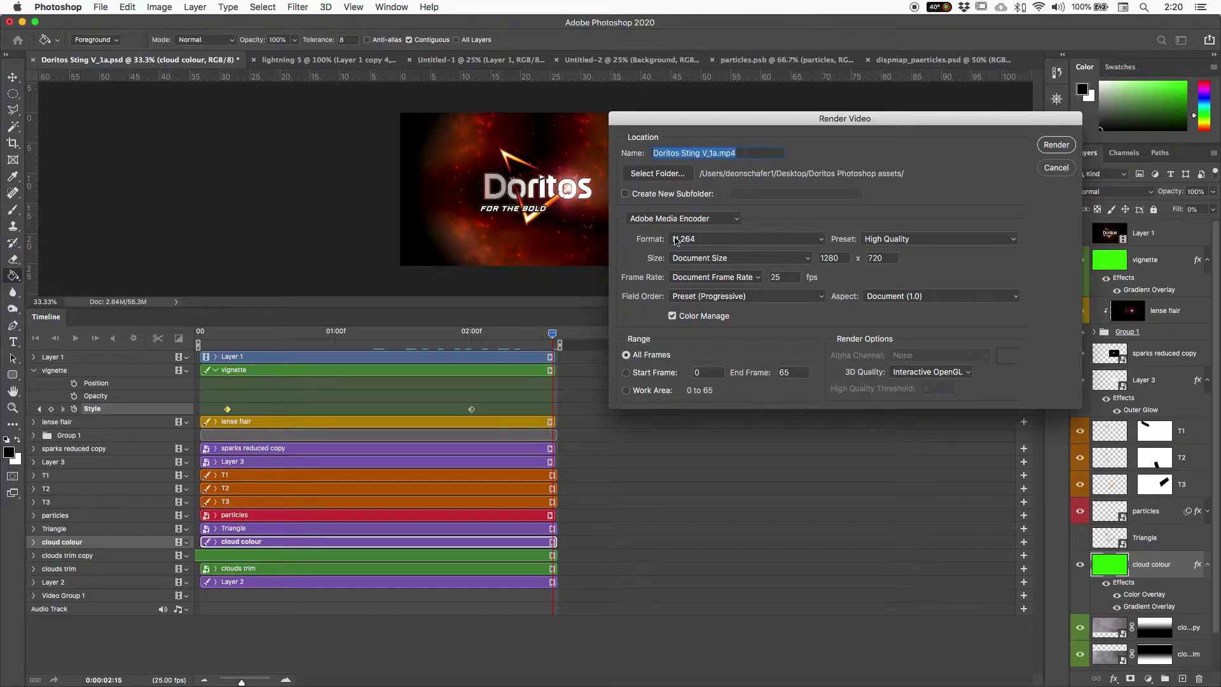
{"action": "left_click", "coordinate": [693, 242]}
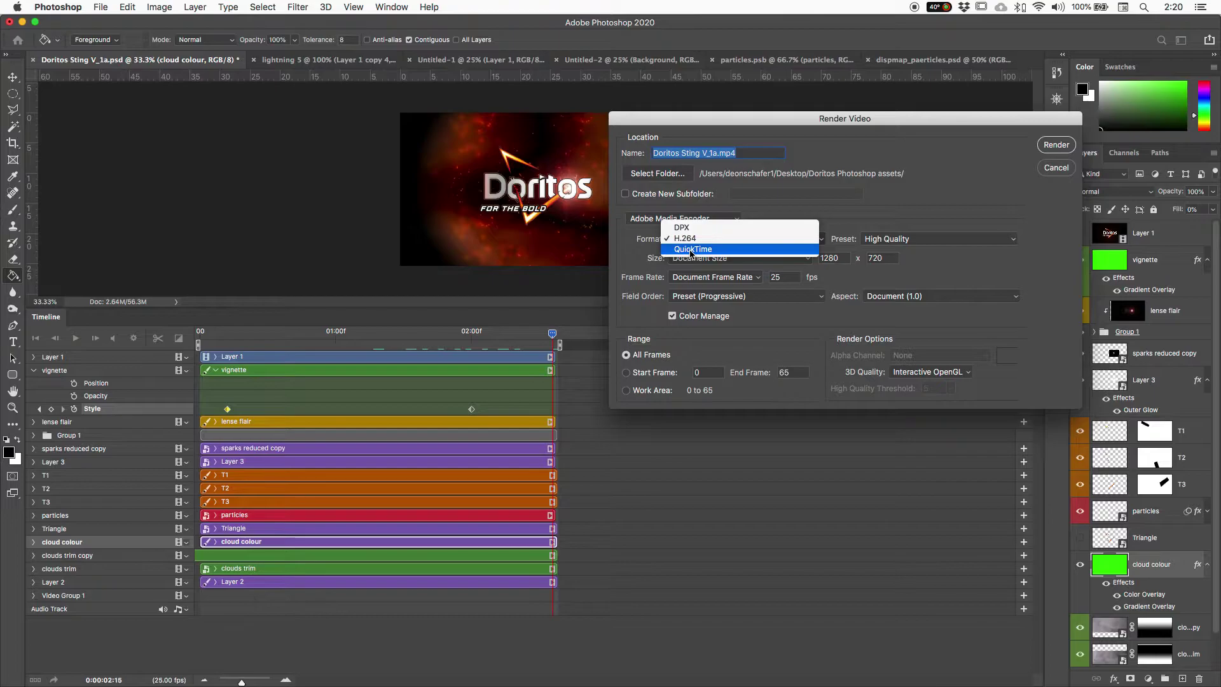
{"action": "left_click", "coordinate": [650, 242]}
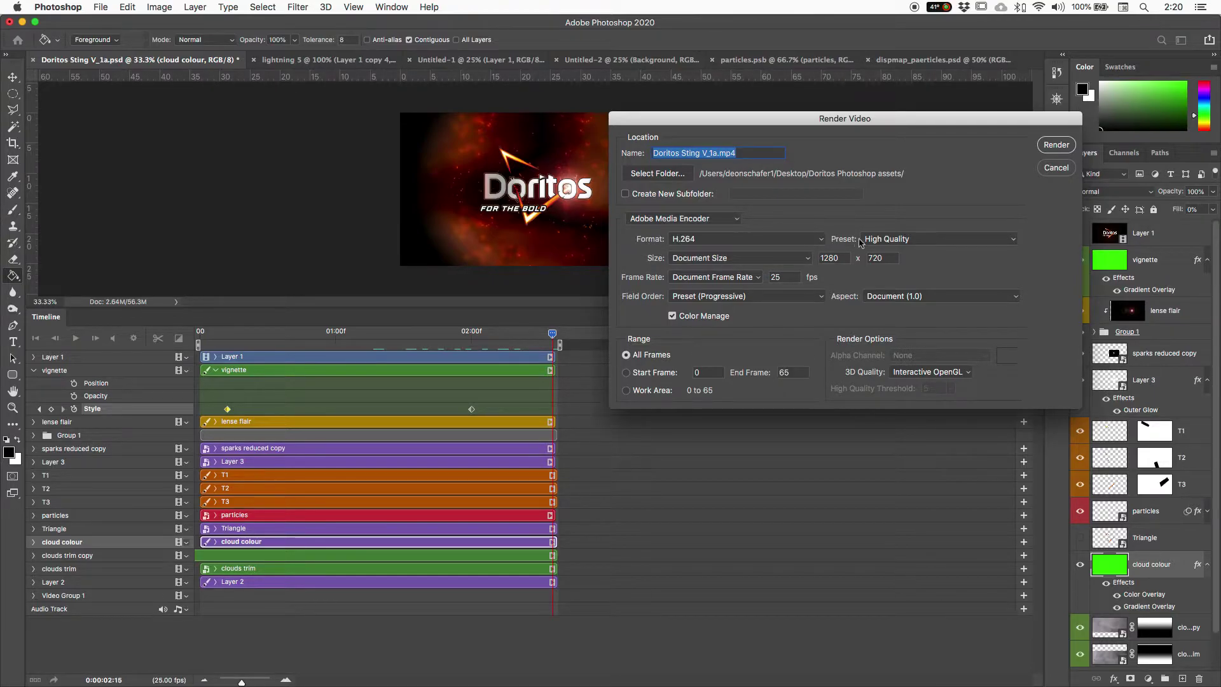
{"action": "left_click", "coordinate": [934, 239]}
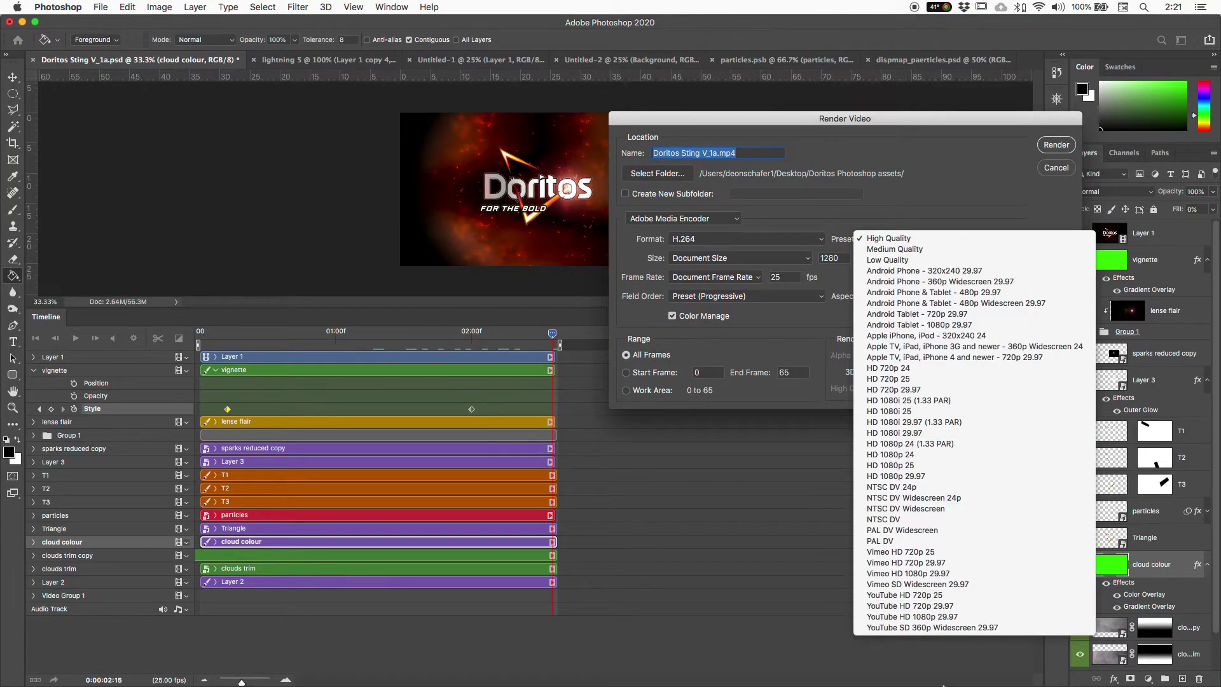
{"action": "left_click", "coordinate": [955, 195]}
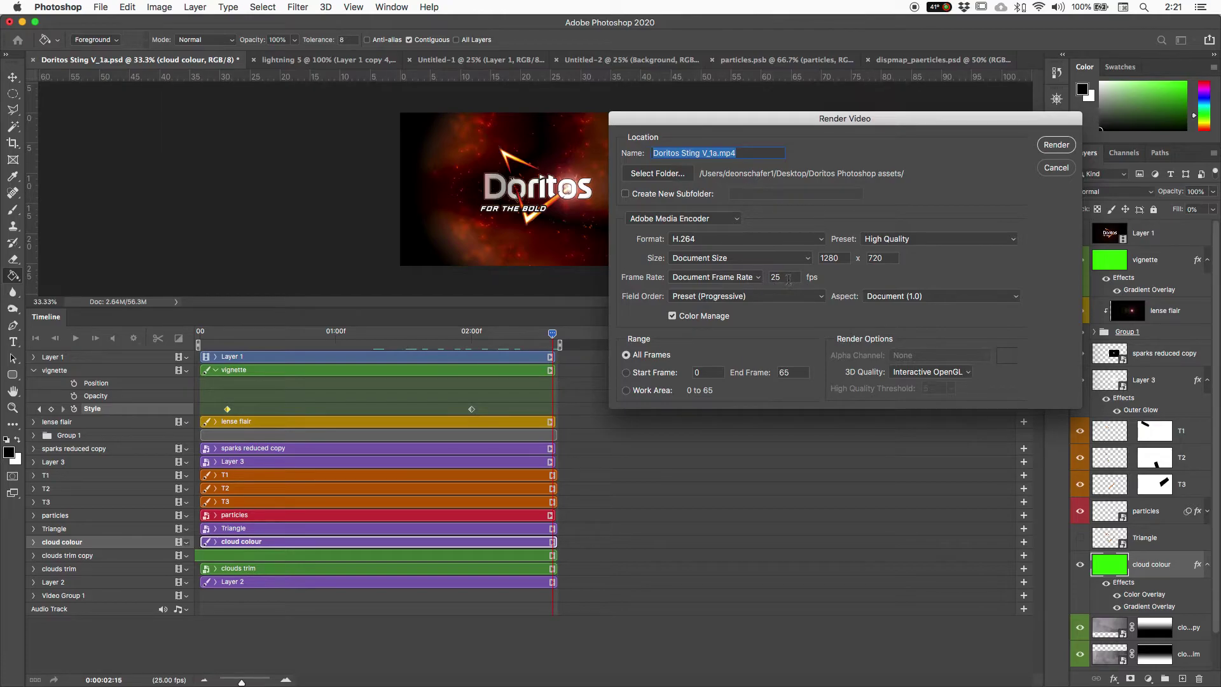
{"action": "left_click_drag", "start_coordinate": [788, 278], "coordinate": [762, 278]}
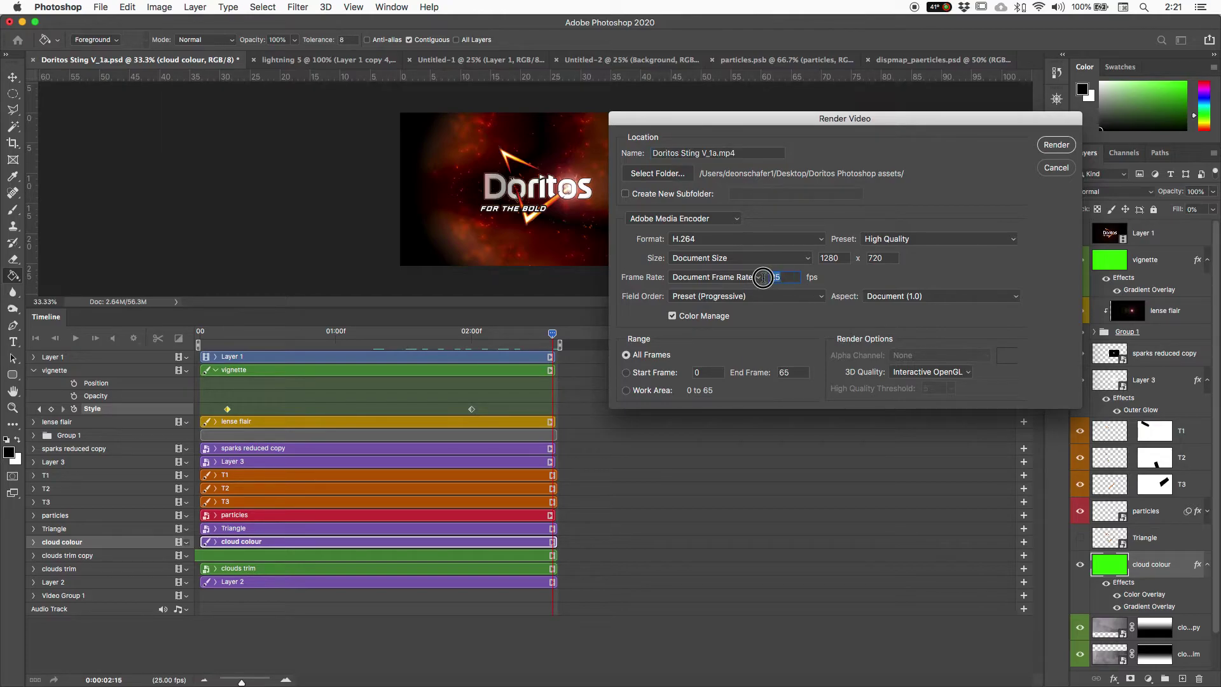
{"action": "left_click", "coordinate": [942, 269]}
Step: Set the render range to frames 0–64 and start rendering Doritos Sting V_1a.mp4
{"action": "left_click", "coordinate": [627, 374]}
{"action": "double_click", "coordinate": [783, 372]}
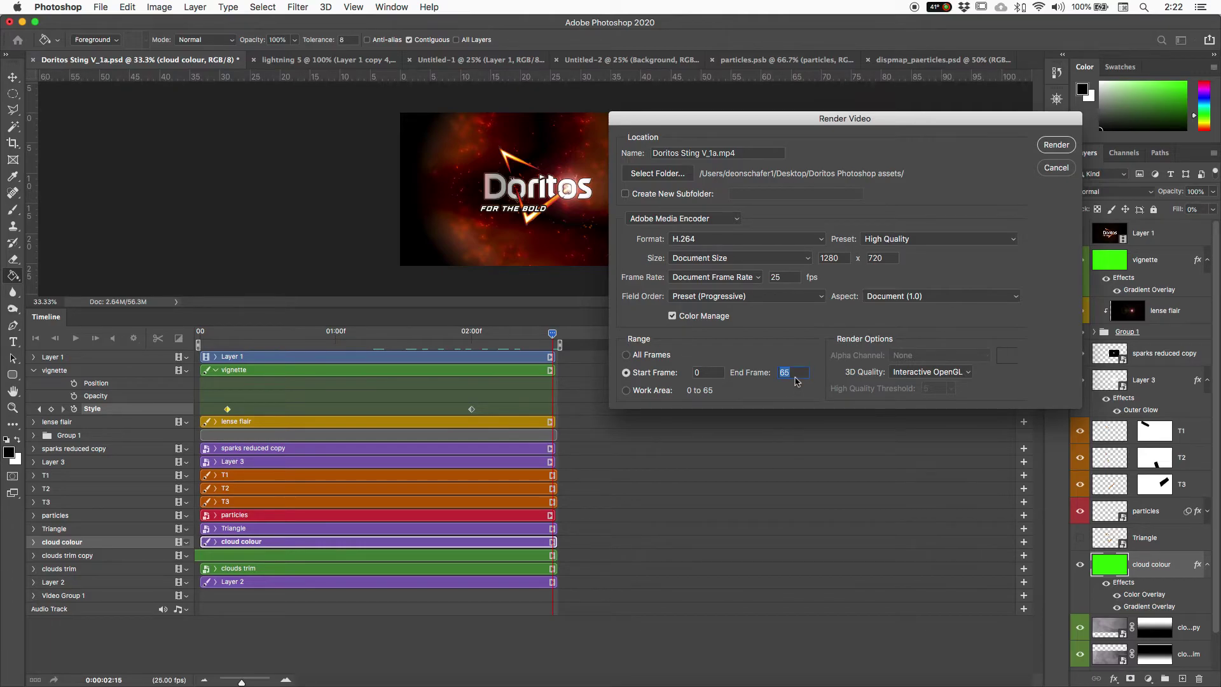
{"action": "type", "text": "215"}
{"action": "double_click", "coordinate": [796, 371]}
{"action": "left_click", "coordinate": [626, 390]}
{"action": "type", "text": "65"}
{"action": "left_click", "coordinate": [625, 390]}
{"action": "left_click_drag", "start_coordinate": [799, 375], "coordinate": [763, 379]}
{"action": "type", "text": "64"}
{"action": "left_click", "coordinate": [1057, 145]}
{"action": "left_click", "coordinate": [705, 241]}
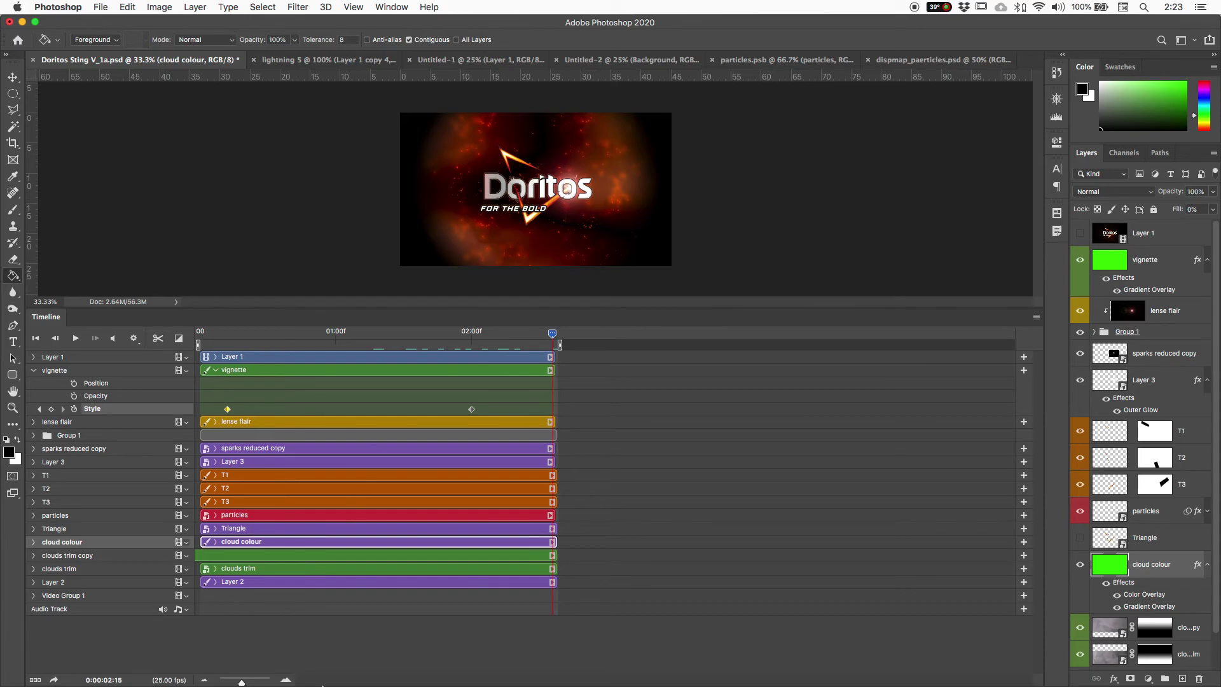
Step: Let the Doritos Sting V_1a.mp4 render finish before moving to Finder in the Dock
{"action": "mouse_move", "coordinate": [318, 684]}
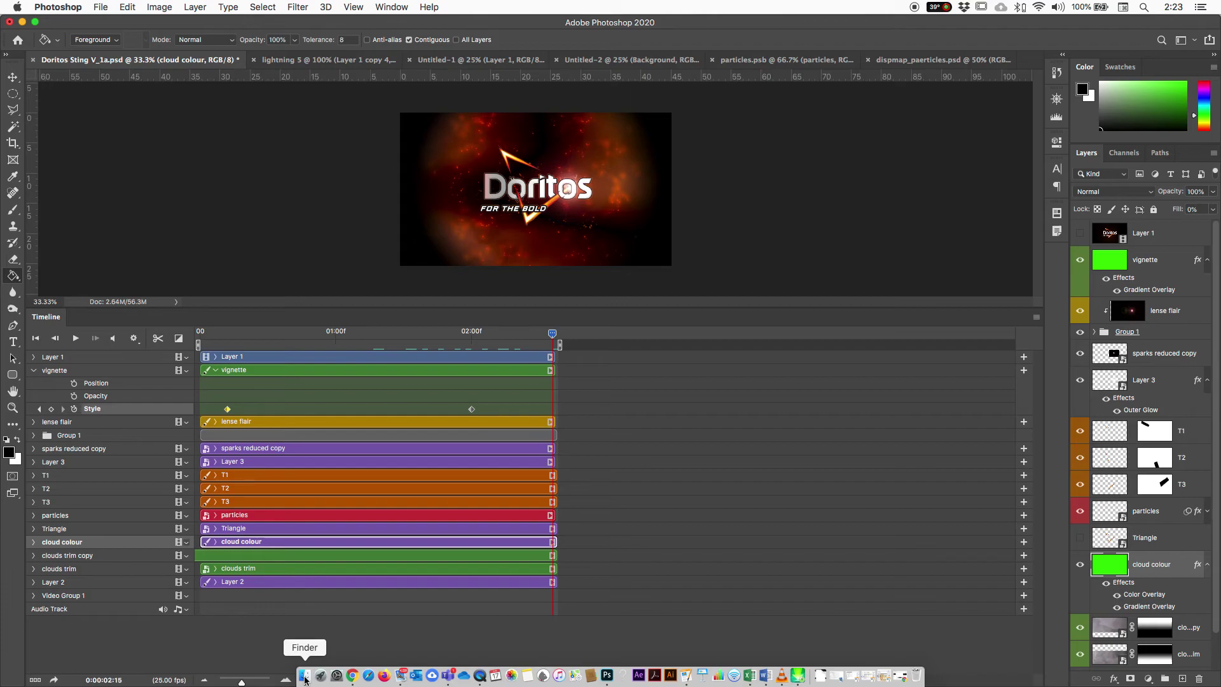
Step: In Finder, open Doritos Sting V_1a.mp4 from Desktop > Doritos Photoshop assets
{"action": "left_click", "coordinate": [305, 675]}
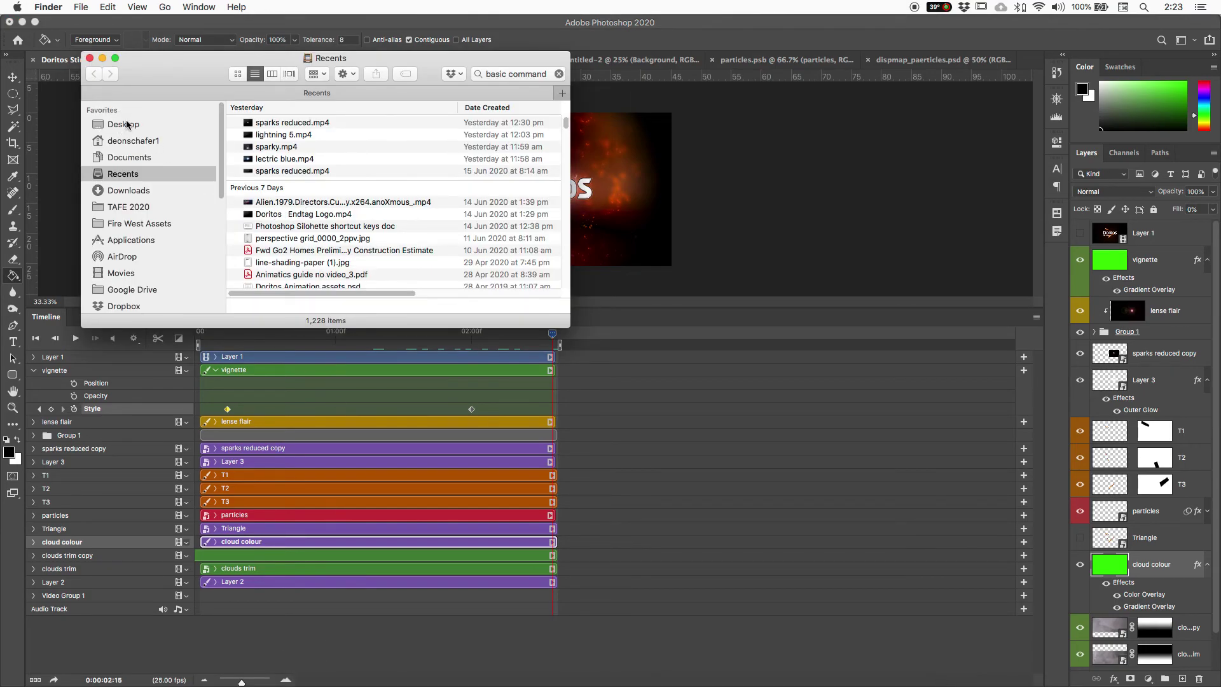
{"action": "left_click", "coordinate": [126, 124]}
{"action": "double_click", "coordinate": [286, 124]}
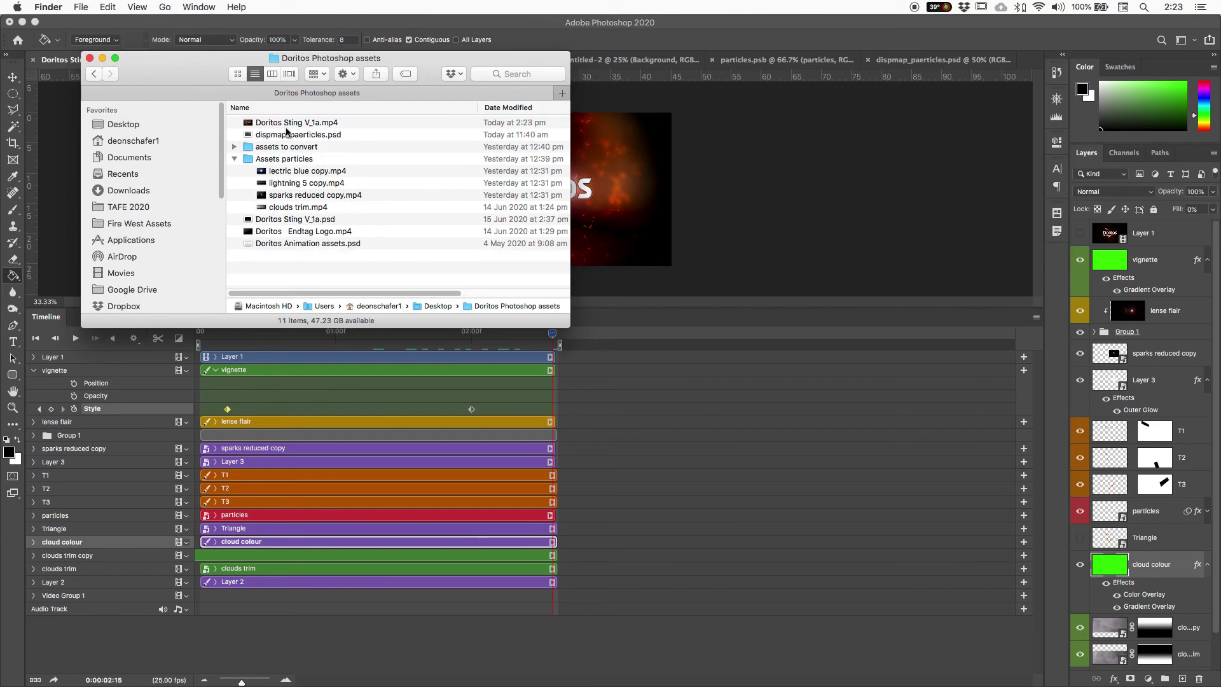
{"action": "left_click", "coordinate": [306, 124]}
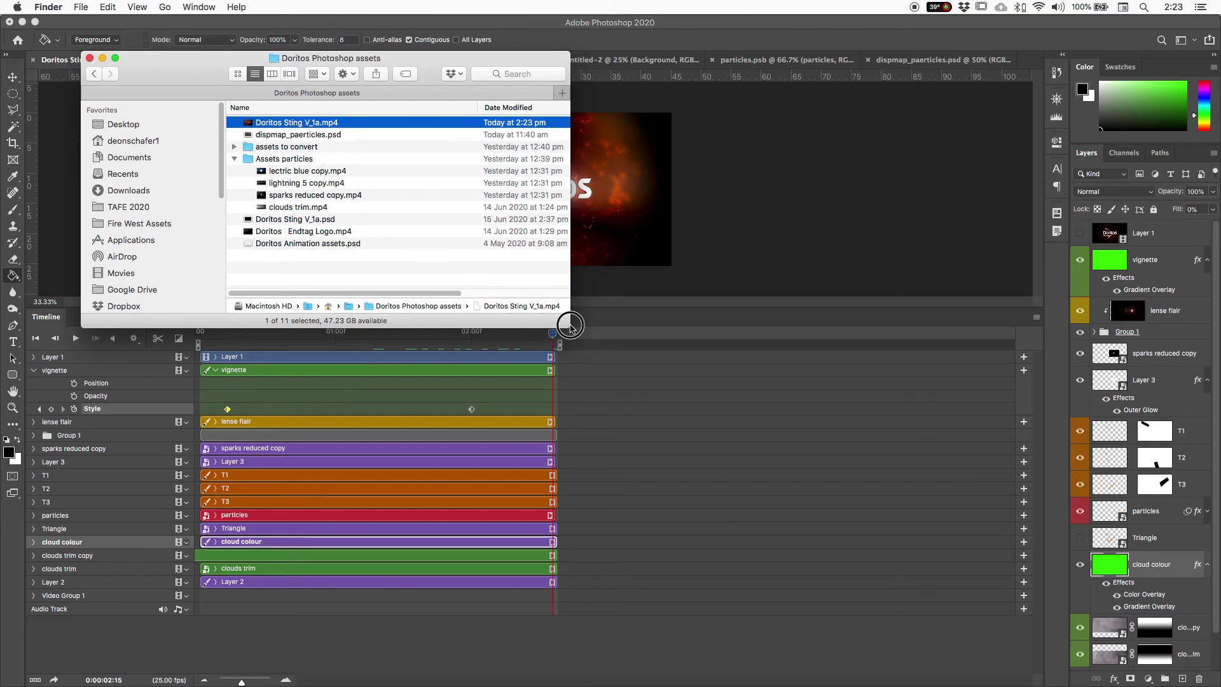
{"action": "left_click_drag", "start_coordinate": [569, 326], "coordinate": [806, 350]}
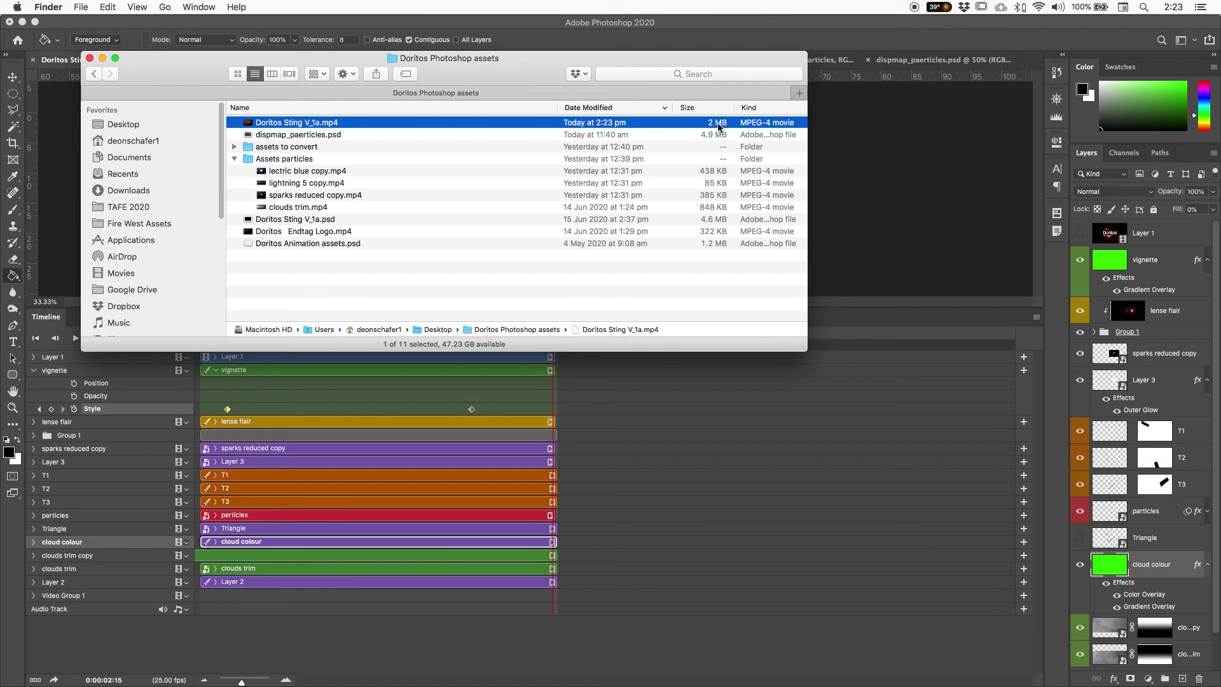
{"action": "double_click", "coordinate": [339, 127]}
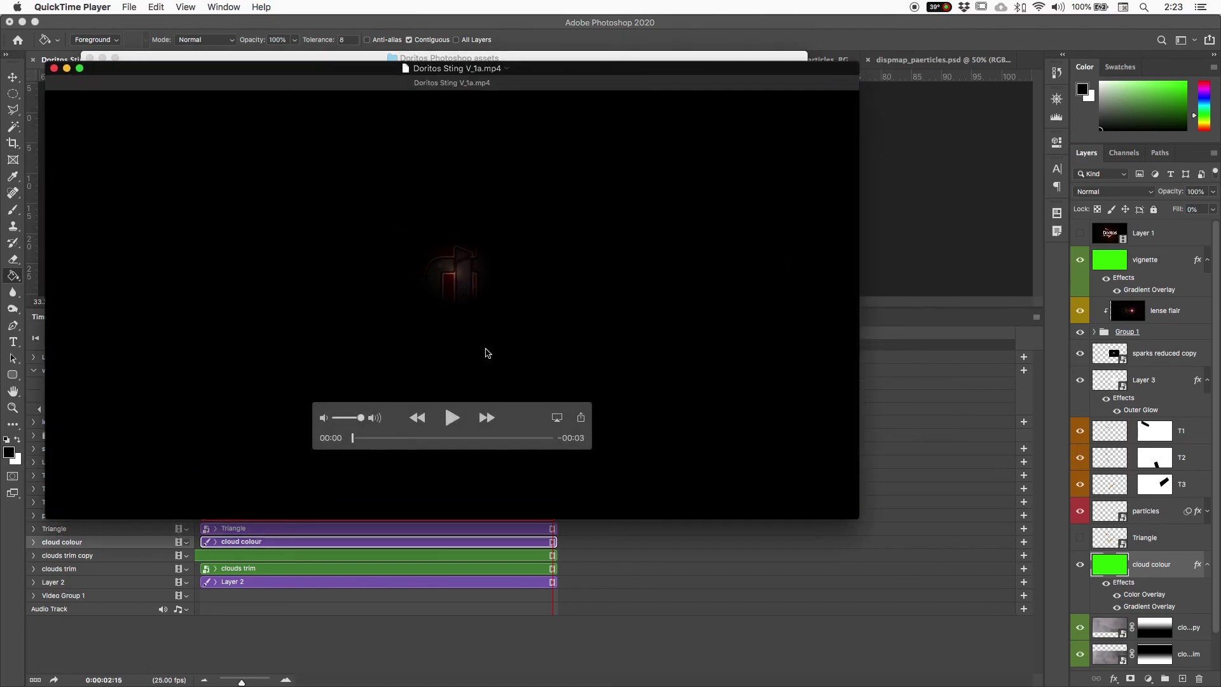
Step: Play the rendered sting in QuickTime, then replay it from the start
{"action": "left_click", "coordinate": [455, 421]}
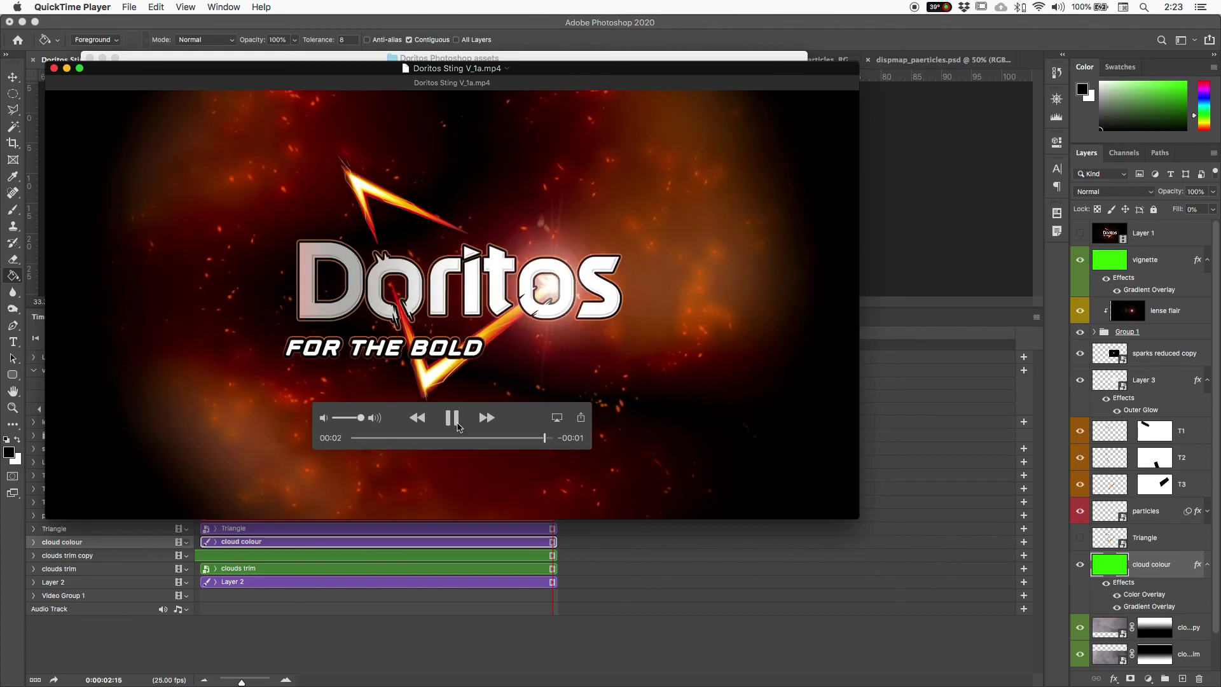
{"action": "left_click", "coordinate": [455, 421]}
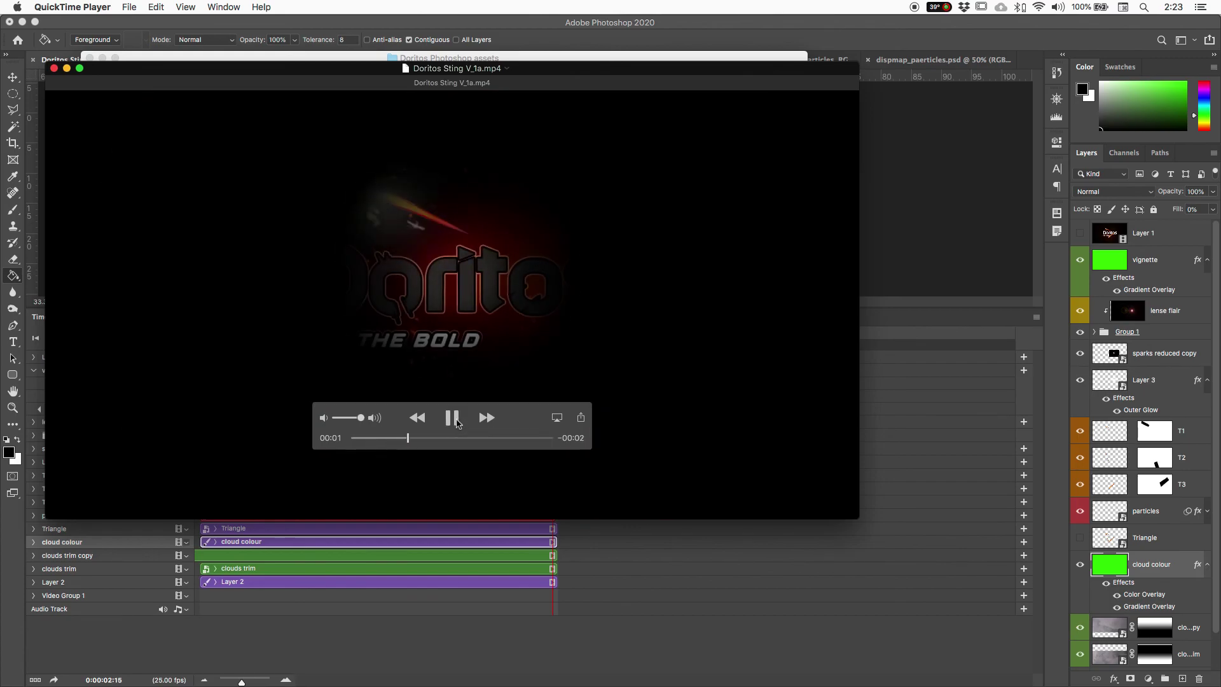